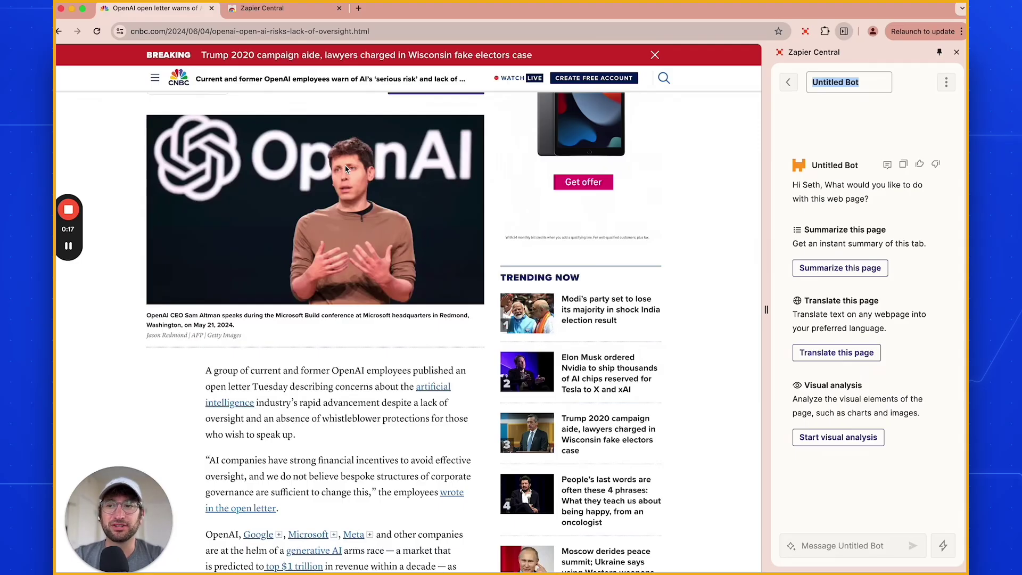
# Step: Ask the Untitled Bot to summarize the OpenAI open-letter article page
pyautogui.click(267, 15)
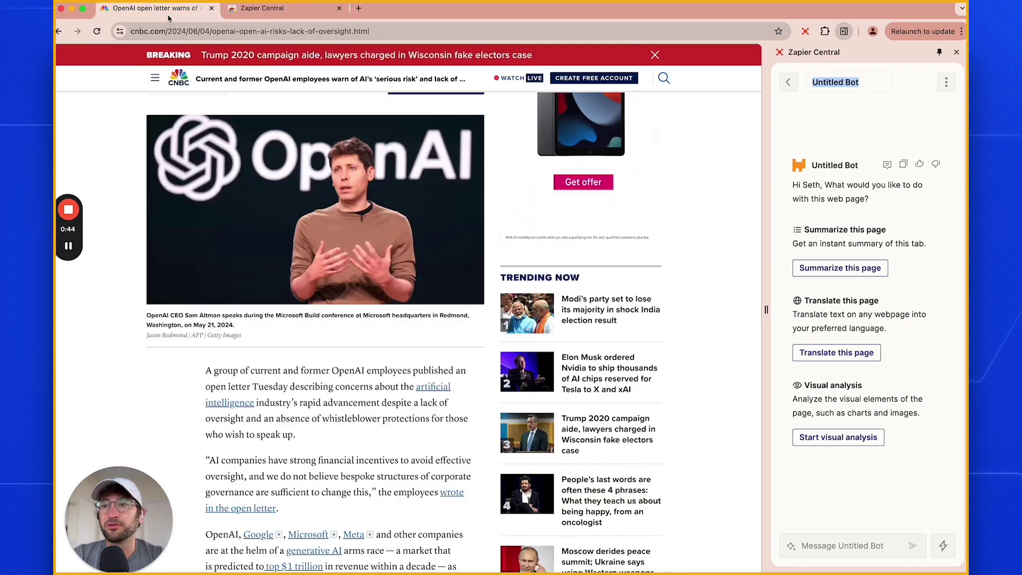
pyautogui.click(151, 8)
pyautogui.scroll(7, 184, 89)
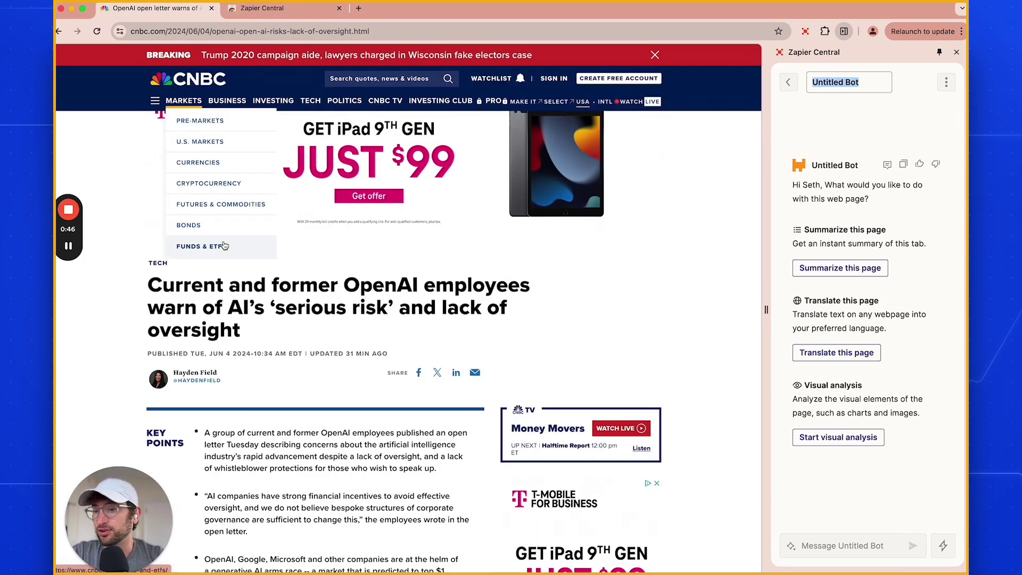
pyautogui.scroll(-4, 256, 265)
pyautogui.scroll(5, 255, 265)
pyautogui.scroll(-2, 312, 321)
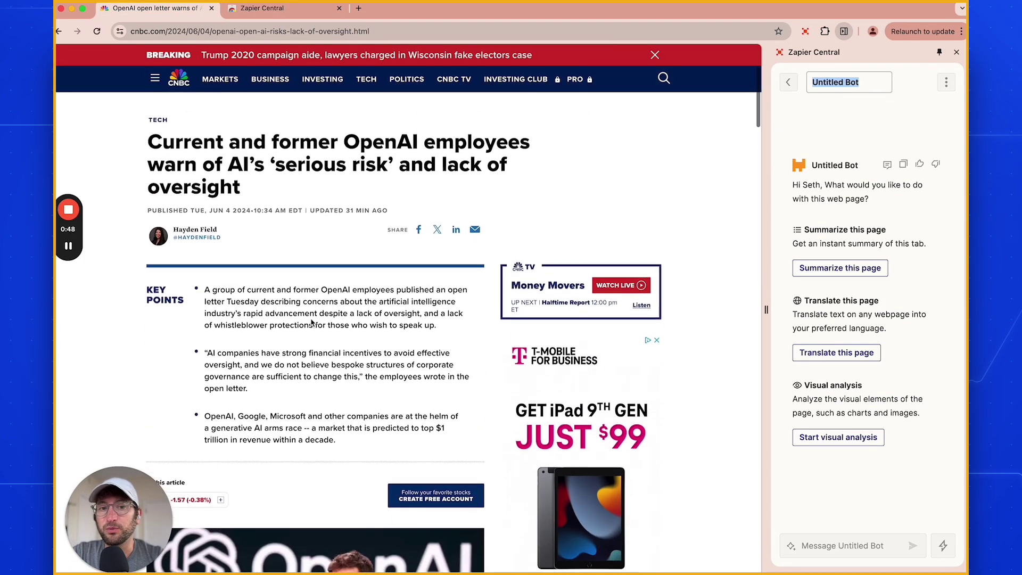
pyautogui.scroll(-2, 312, 322)
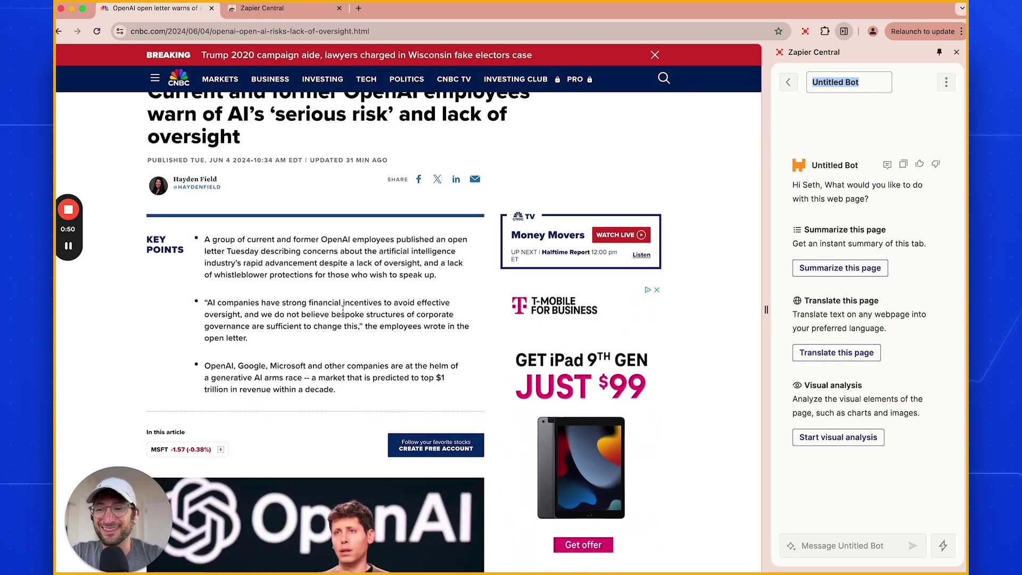
pyautogui.scroll(-1, 344, 312)
pyautogui.scroll(1, 344, 311)
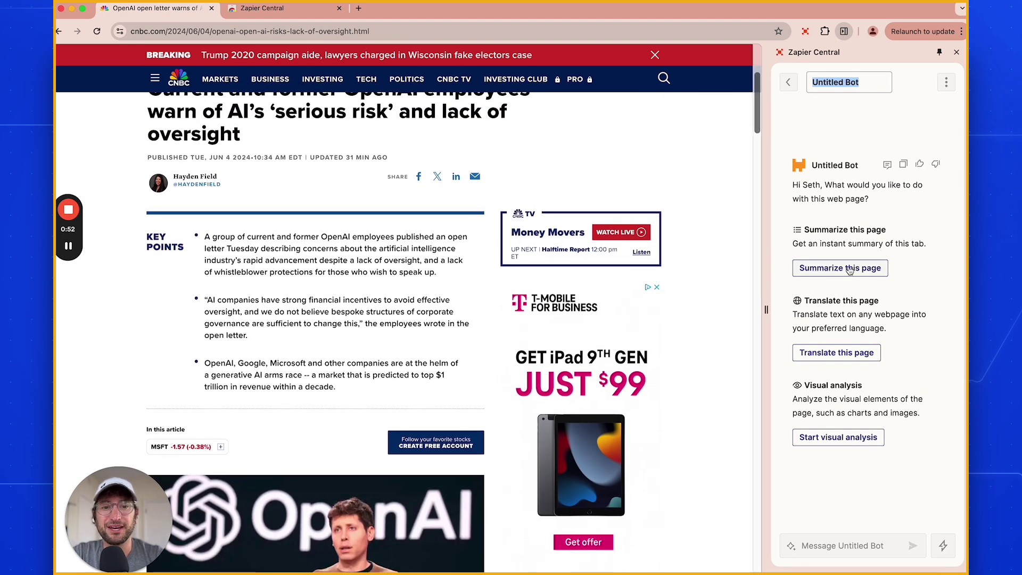
pyautogui.click(828, 265)
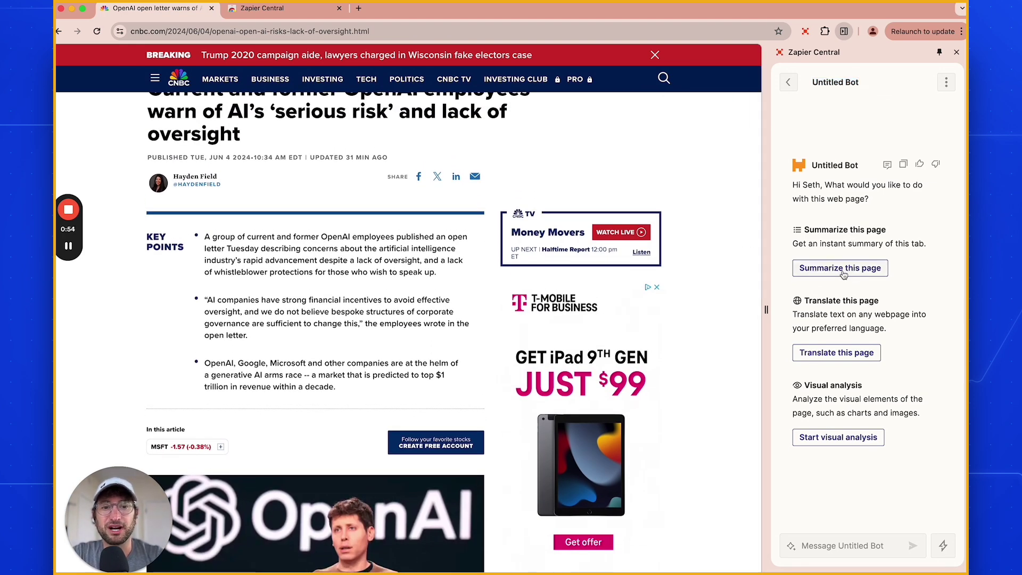
pyautogui.click(844, 273)
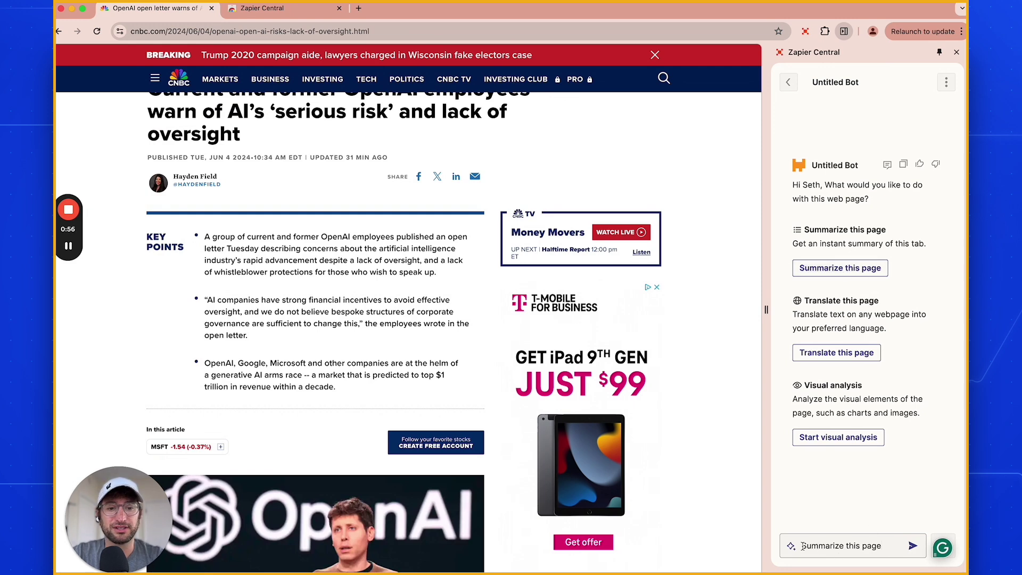
pyautogui.click(912, 548)
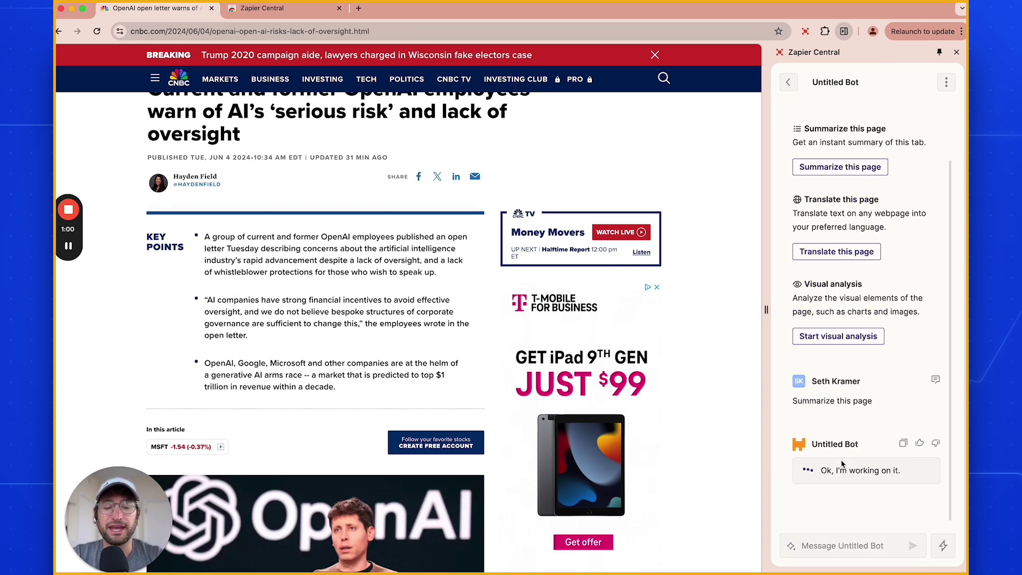
pyautogui.scroll(-5, 382, 367)
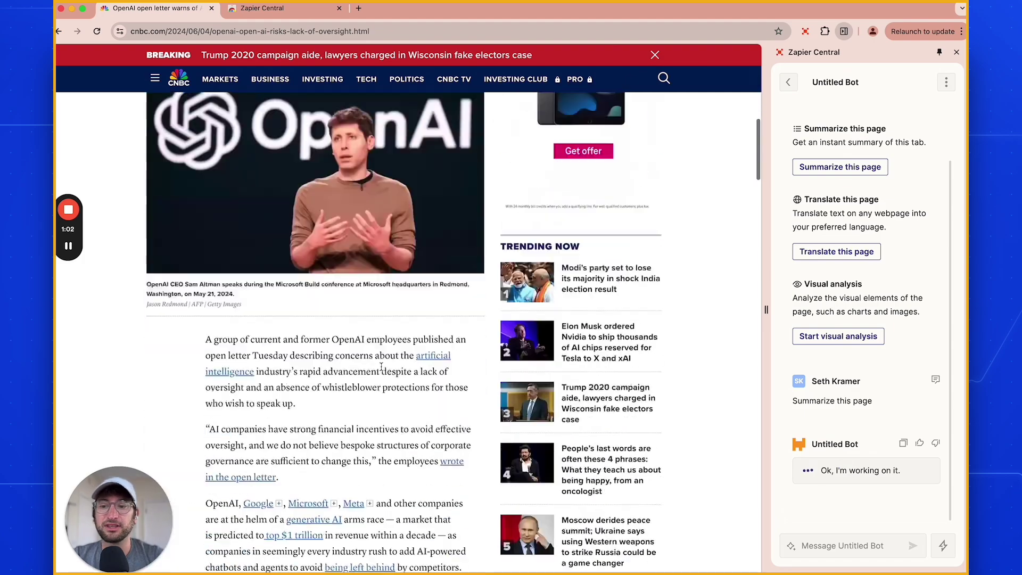
pyautogui.scroll(-3, 382, 368)
pyautogui.scroll(-5, 382, 367)
pyautogui.scroll(-2, 382, 368)
pyautogui.scroll(-1, 381, 367)
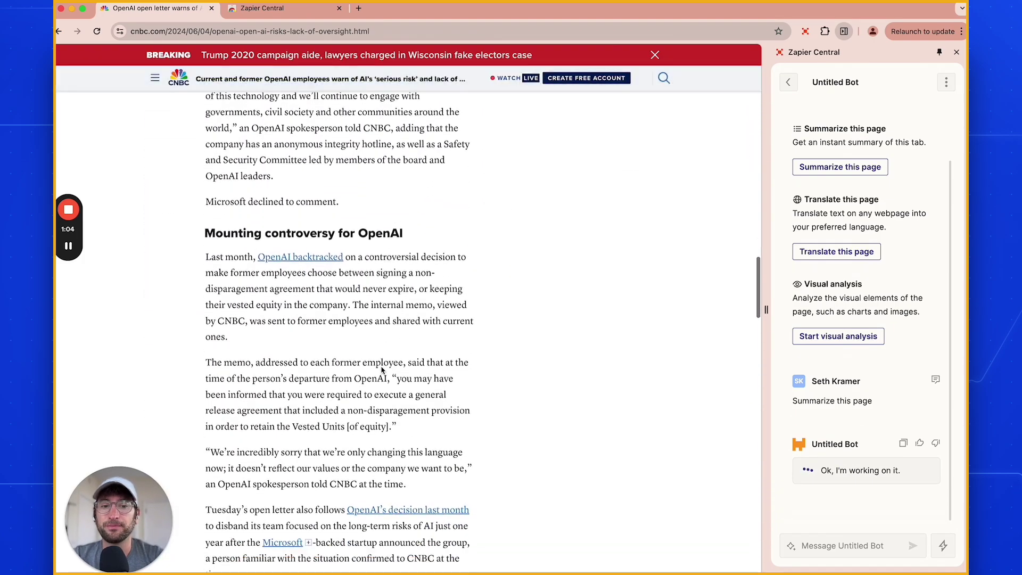
pyautogui.scroll(-5, 382, 369)
pyautogui.scroll(-6, 575, 383)
pyautogui.scroll(-2, 575, 384)
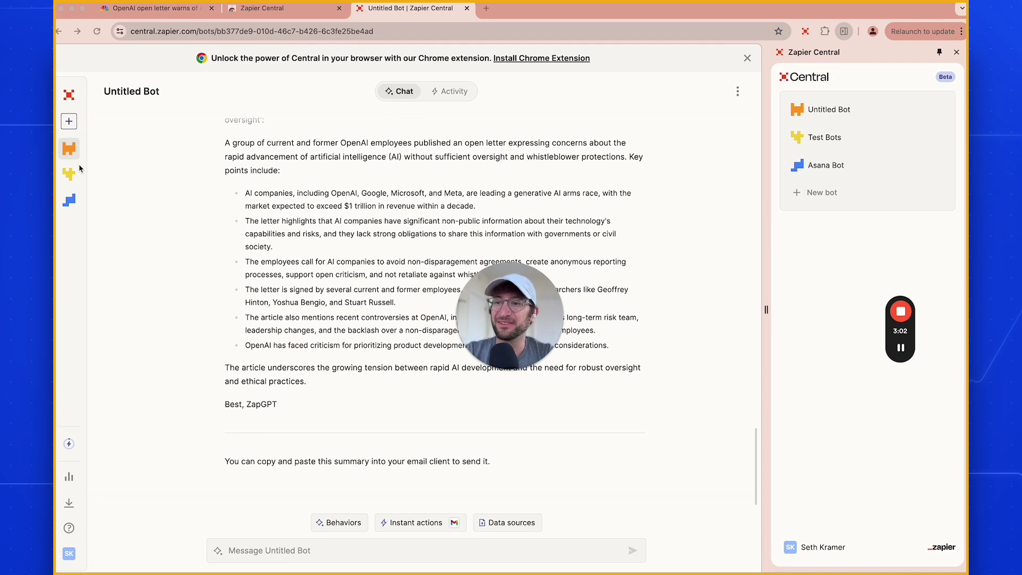
pyautogui.moveTo(95, 176)
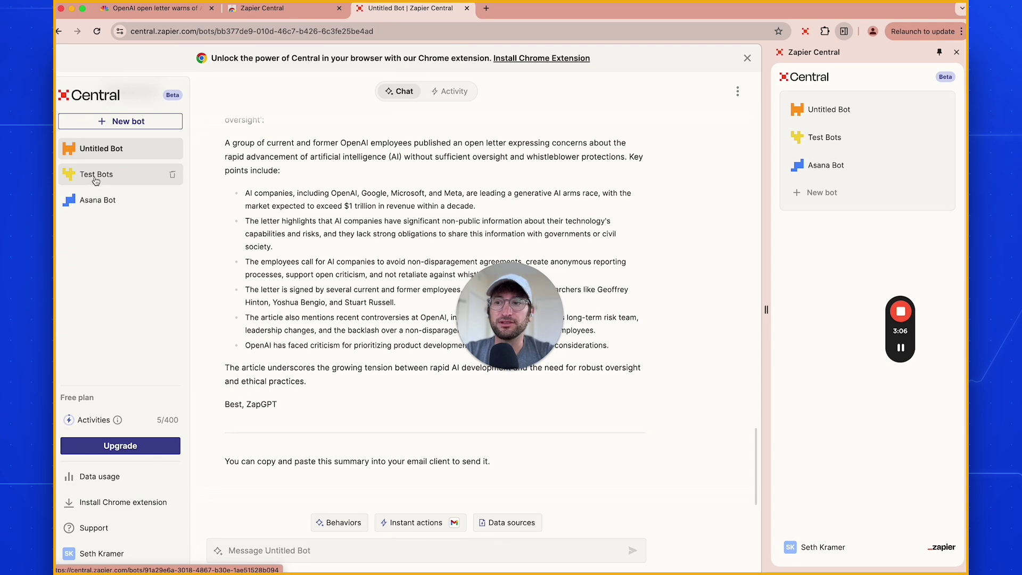
# Step: Open the Test Bots behaviors list and create a new untitled behavior
pyautogui.click(95, 179)
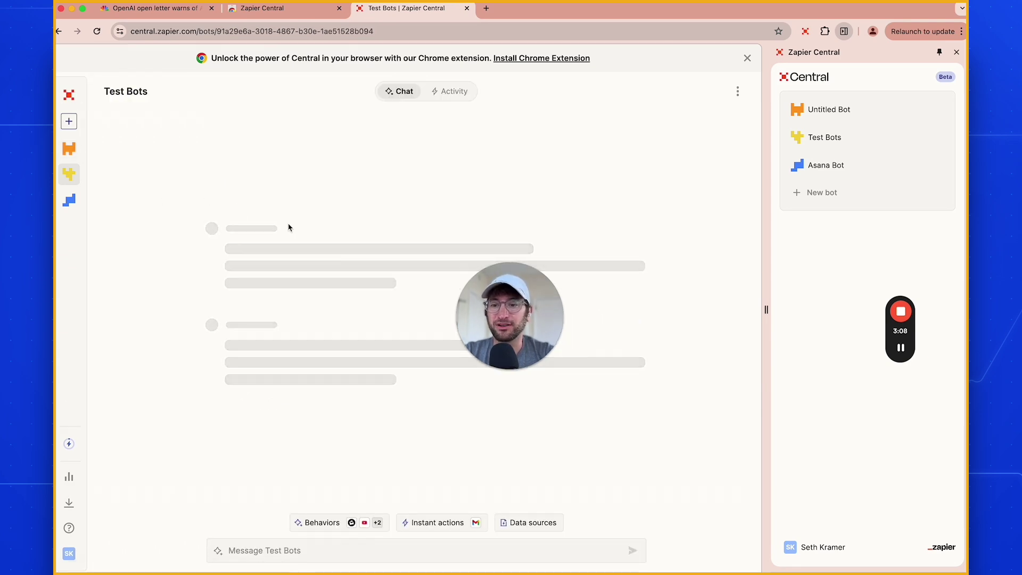
pyautogui.click(345, 522)
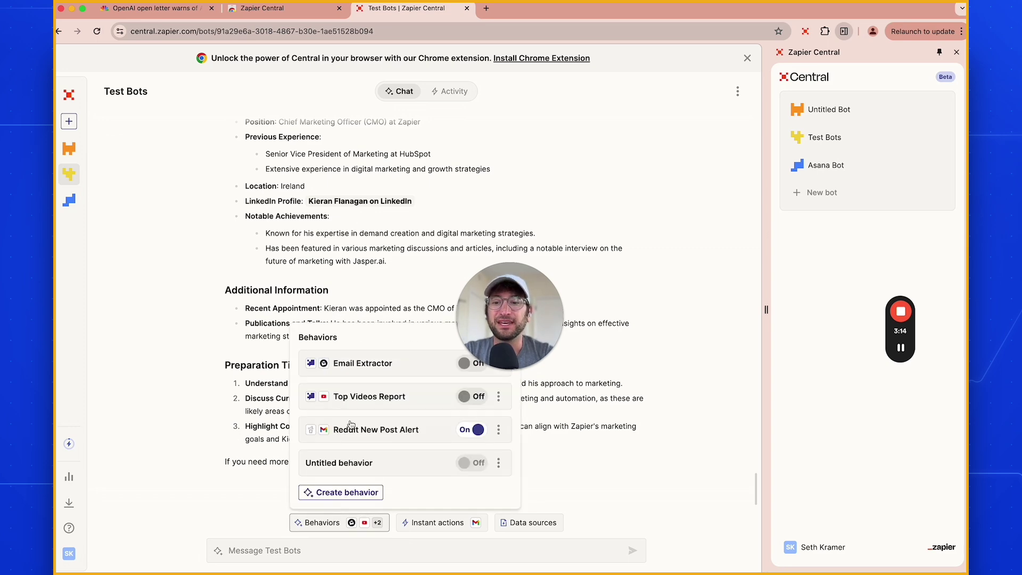
pyautogui.click(347, 495)
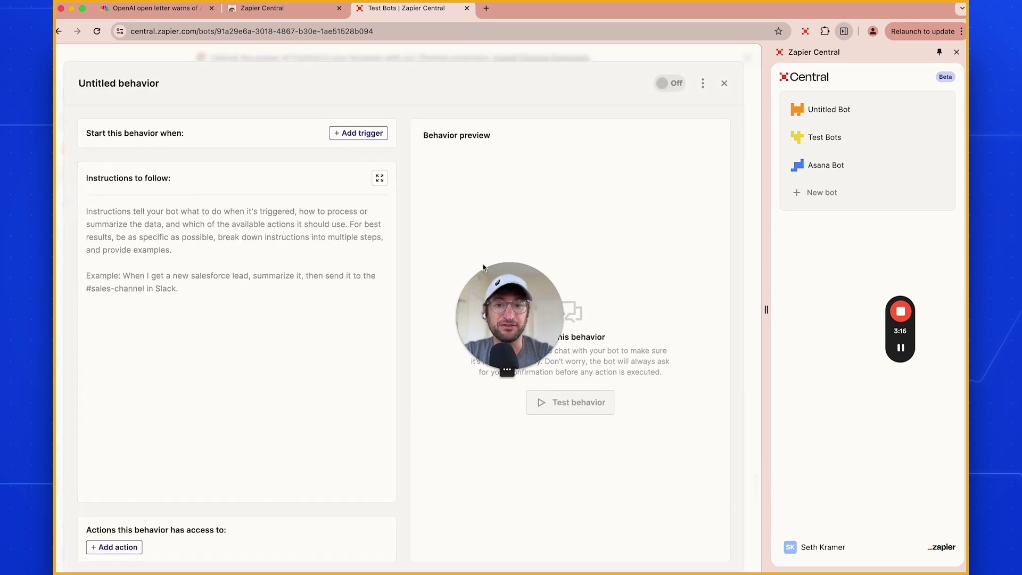
pyautogui.moveTo(483, 267); pyautogui.dragTo(543, 196)
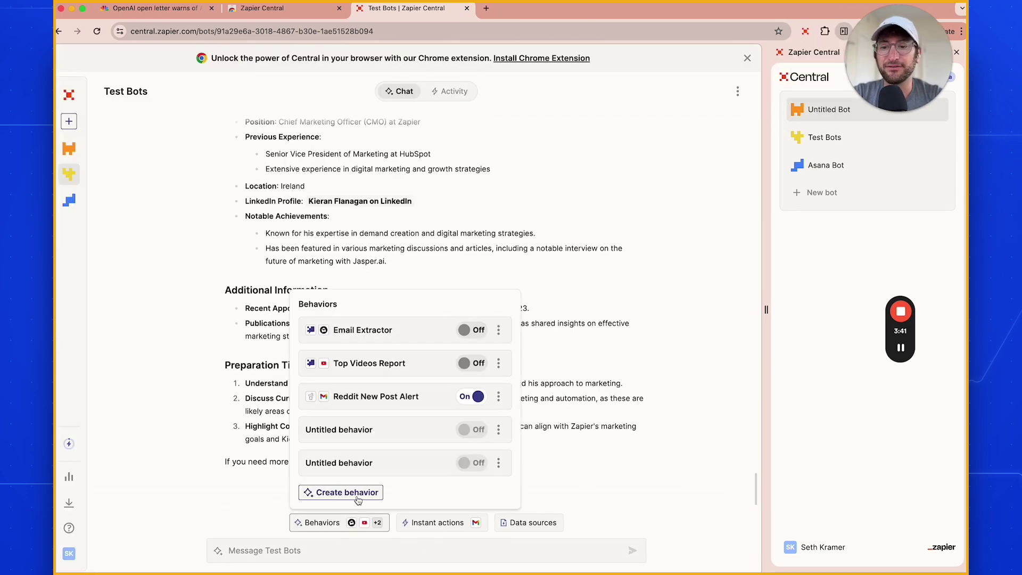
pyautogui.click(346, 493)
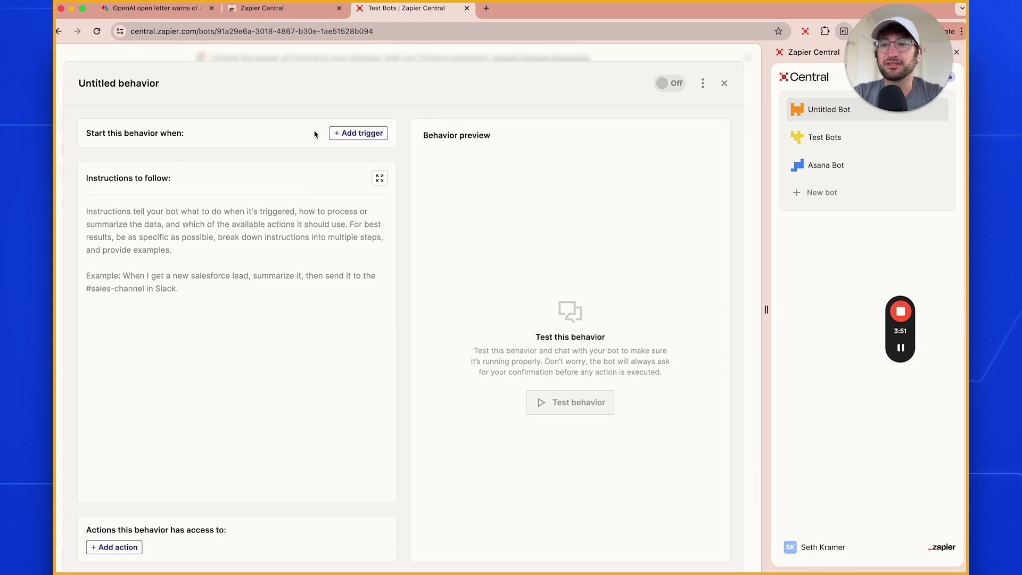
# Step: Add a 'When I message the bot' trigger with phrase 'summarize and email', then start the instructions
pyautogui.click(345, 134)
pyautogui.click(273, 284)
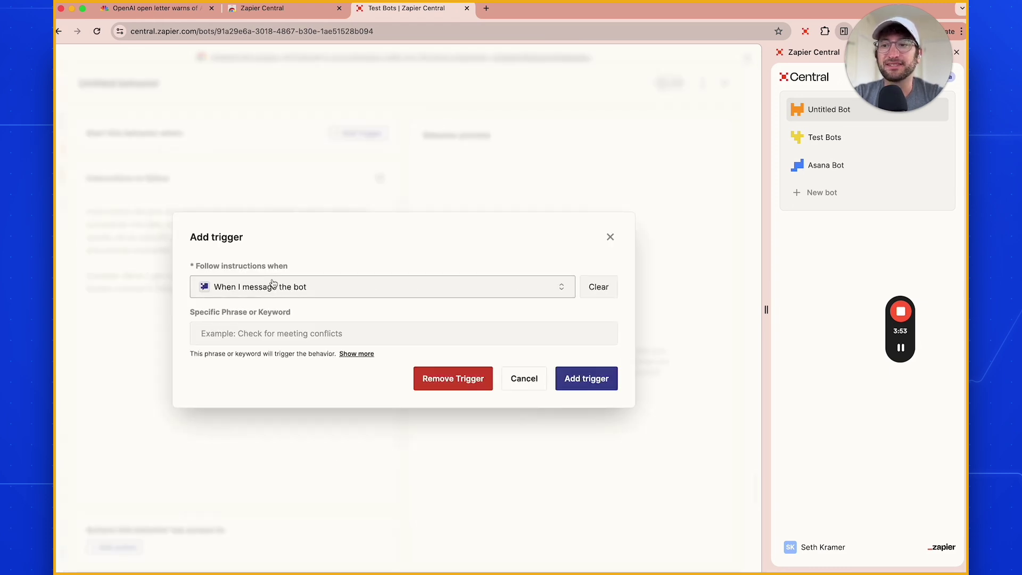
pyautogui.click(591, 377)
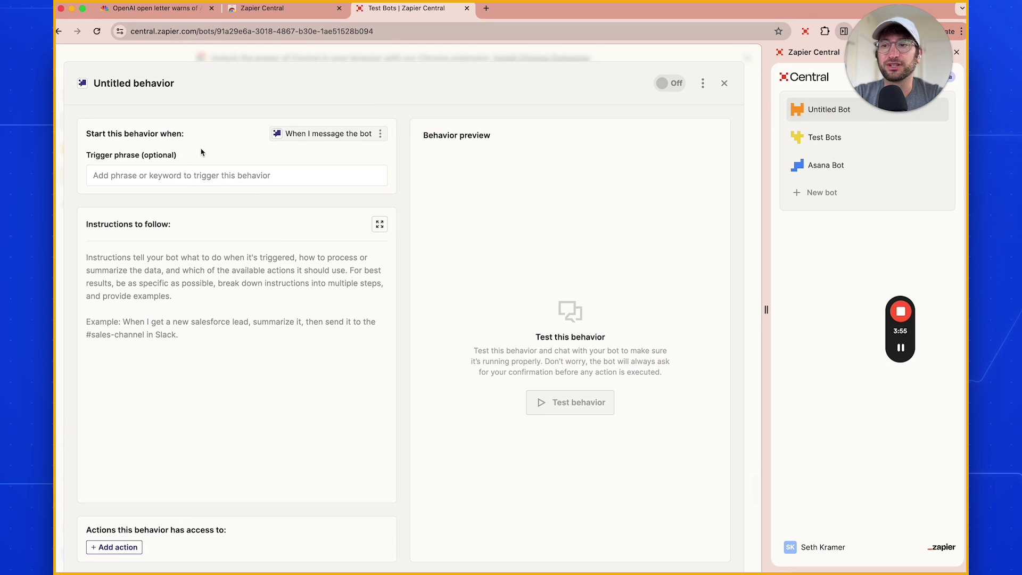
pyautogui.click(175, 178)
pyautogui.write('summarize and email')
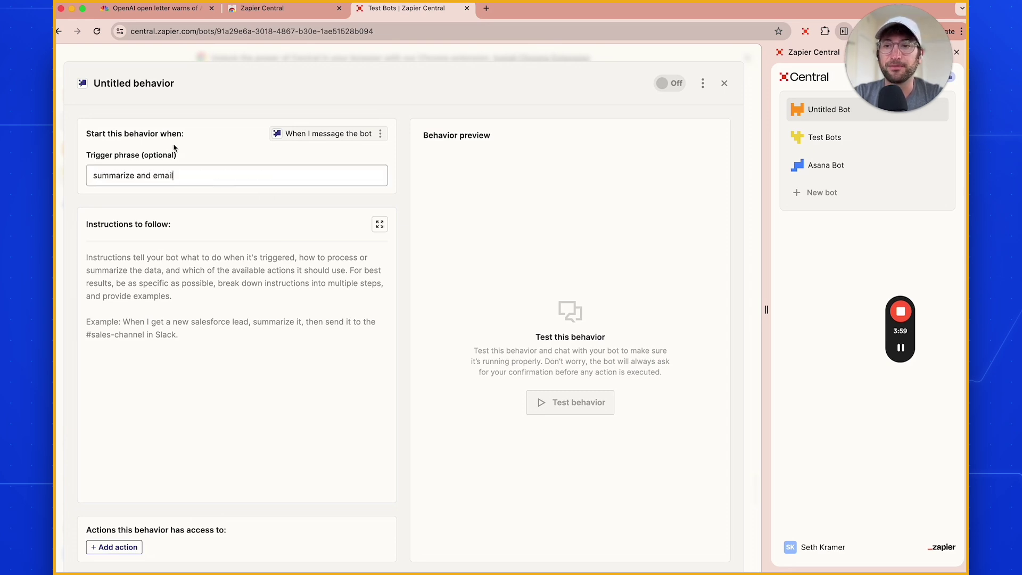
pyautogui.click(217, 134)
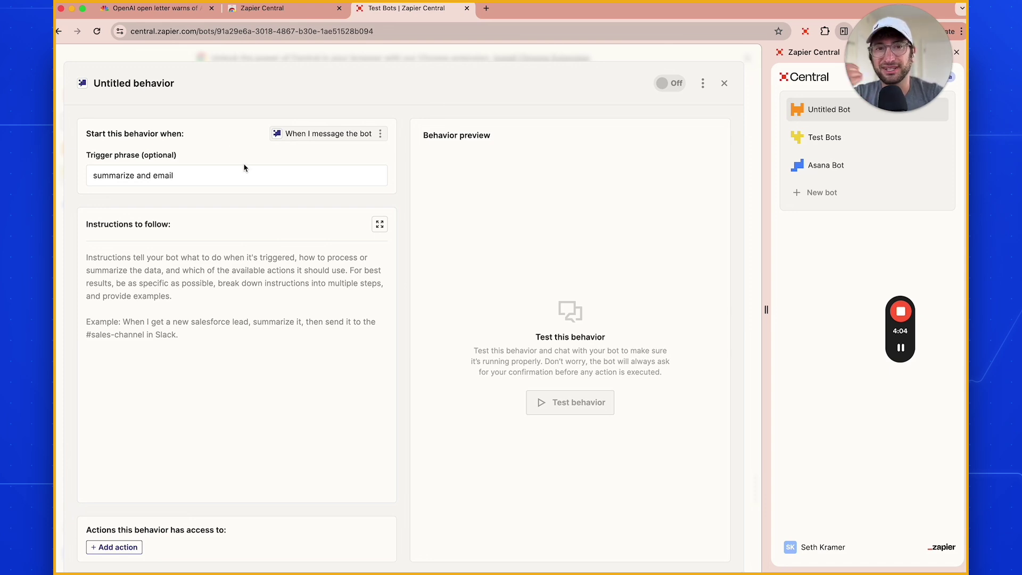
pyautogui.click(239, 256)
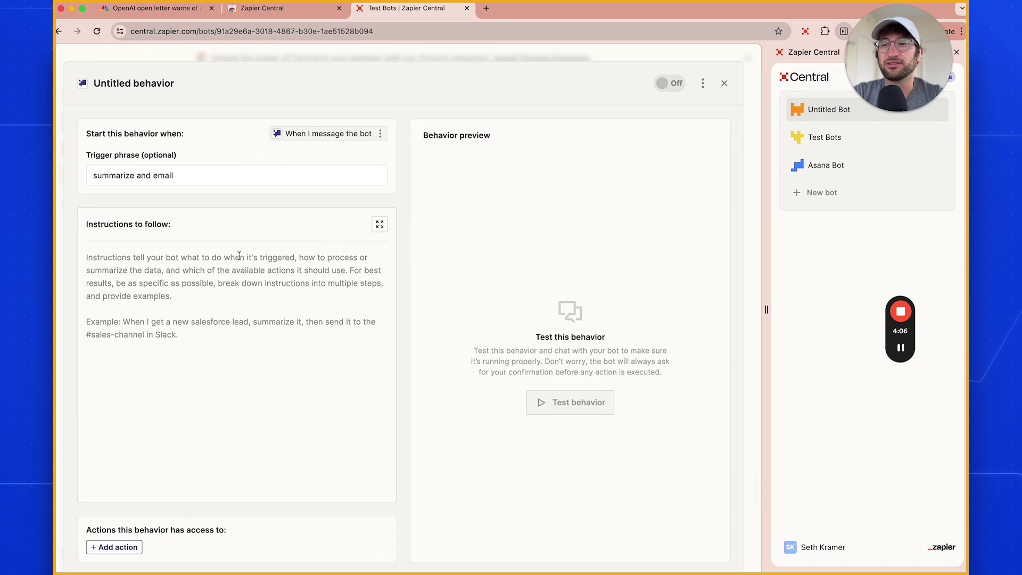
pyautogui.write('Please get a summary of t')
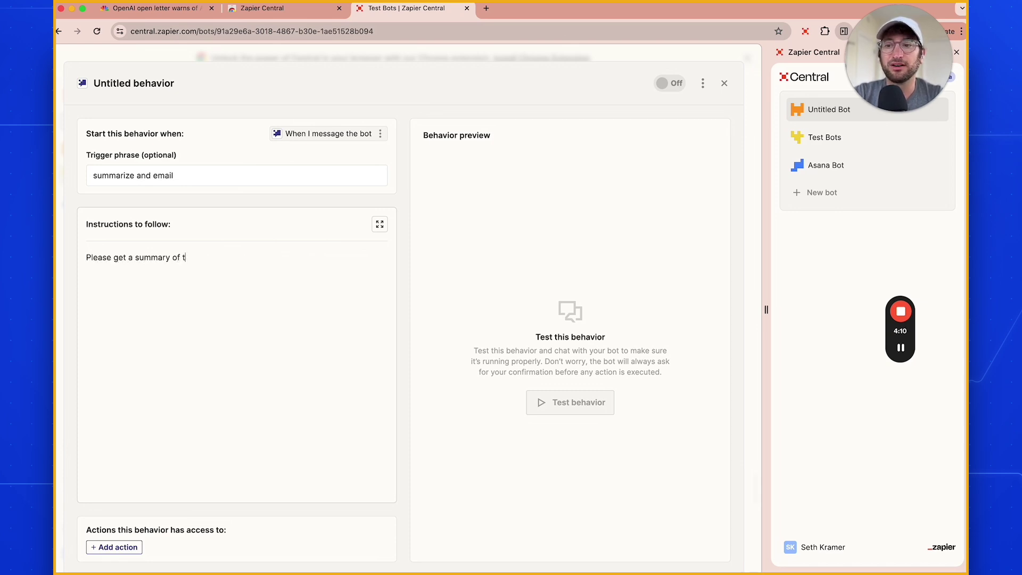
pyautogui.write("e that I'm on, and send it as an email to m")
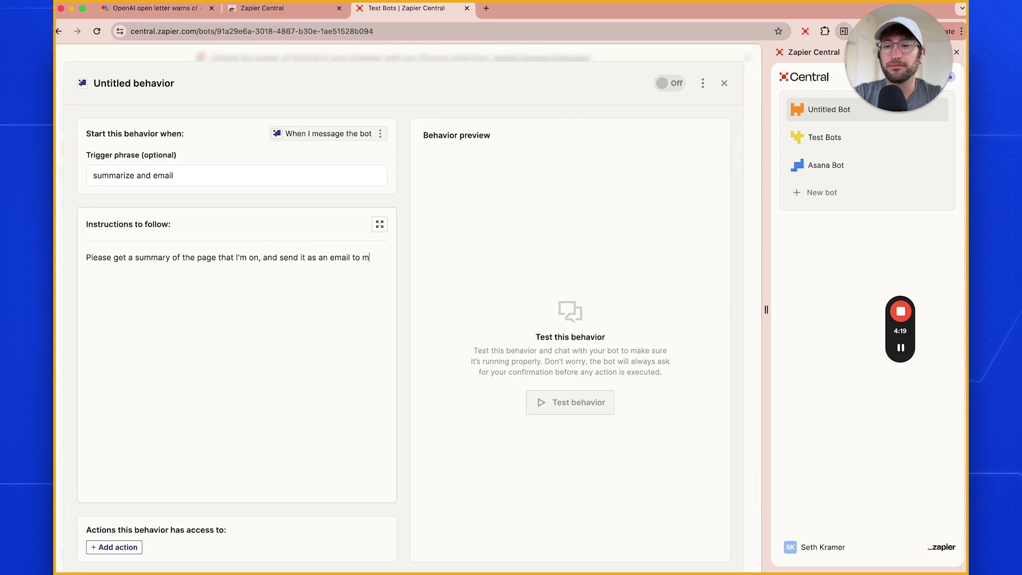
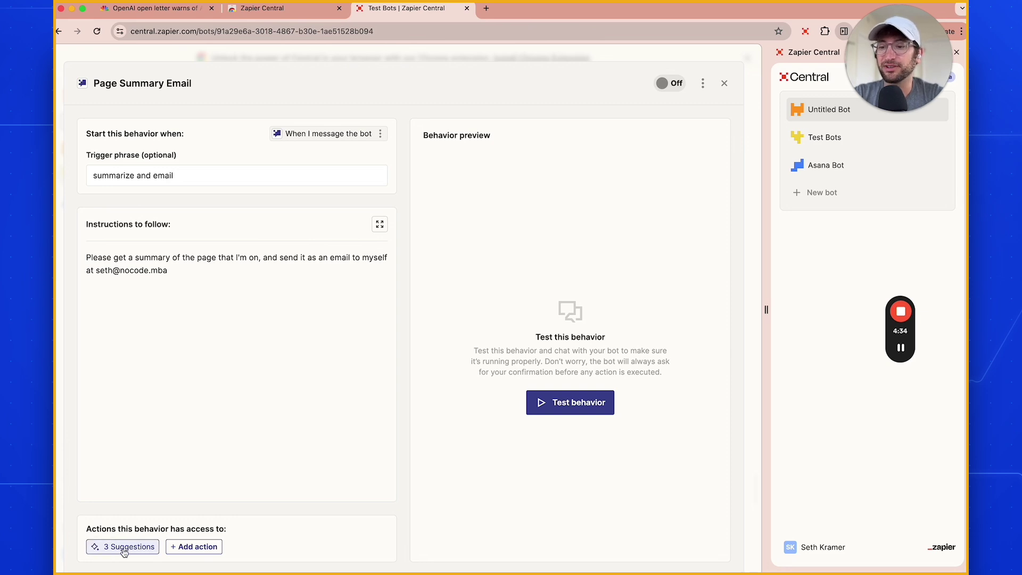
# Step: Open the 3 suggested actions, then add a Gmail Send Email action
pyautogui.click(122, 551)
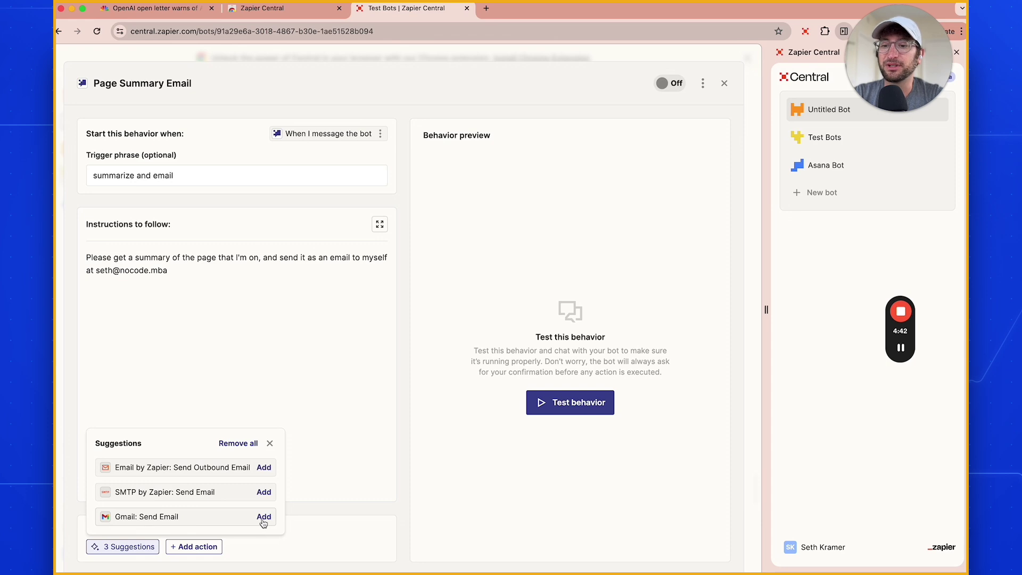
pyautogui.click(204, 548)
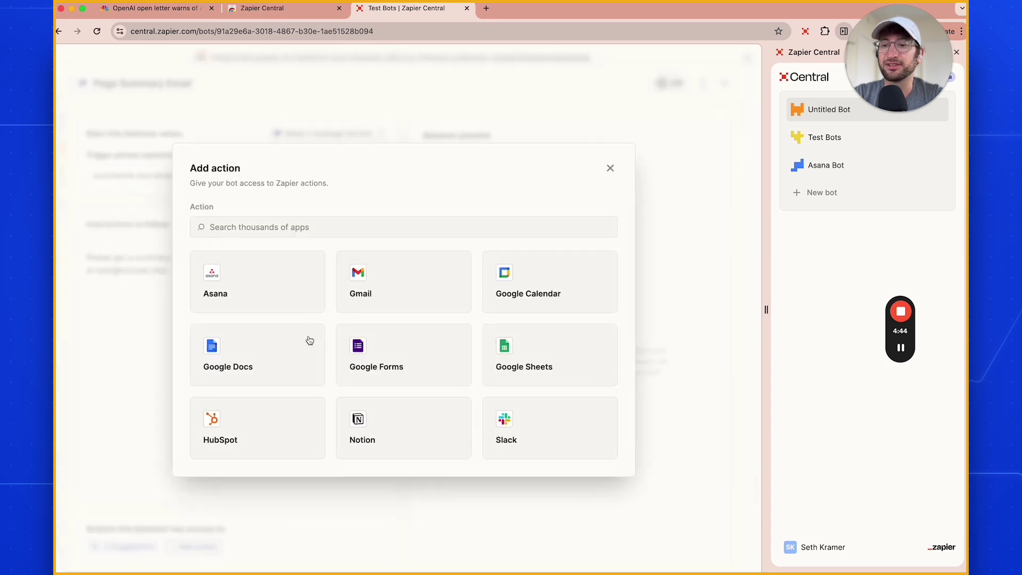
pyautogui.click(380, 275)
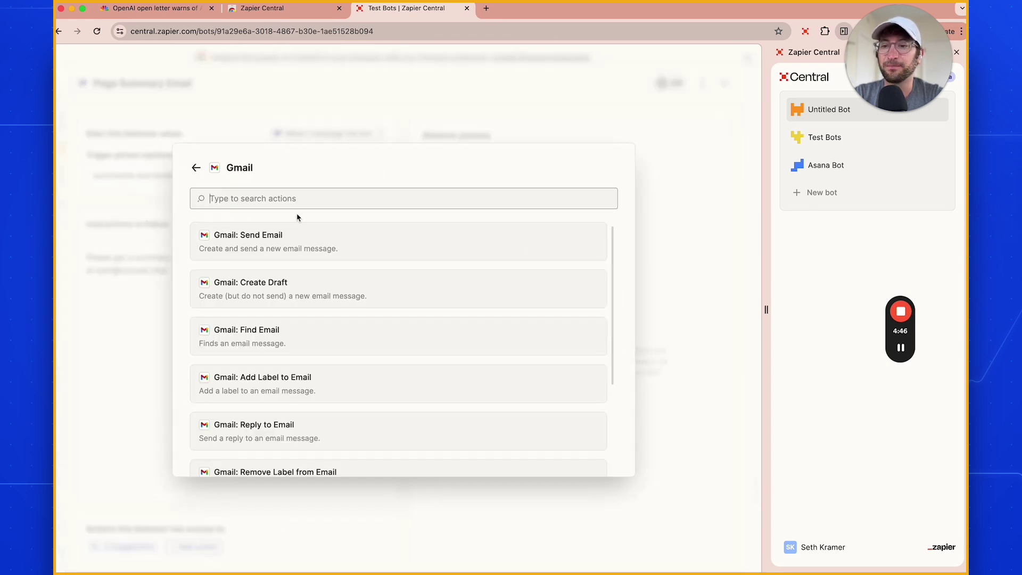
pyautogui.click(273, 249)
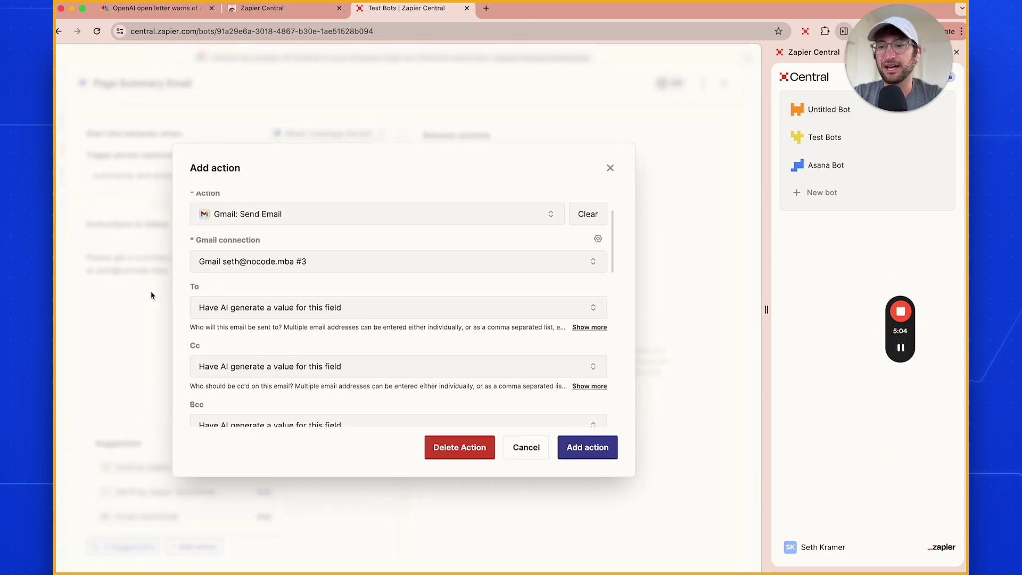
# Step: Set the email's To field to your own address and leave out Cc and Bcc
pyautogui.click(246, 314)
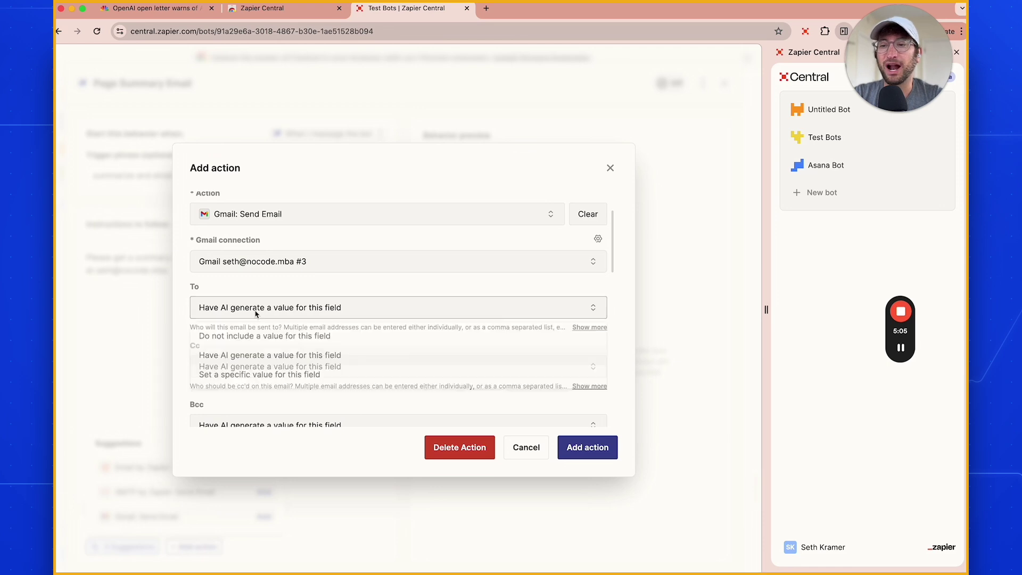
pyautogui.click(260, 372)
pyautogui.click(257, 335)
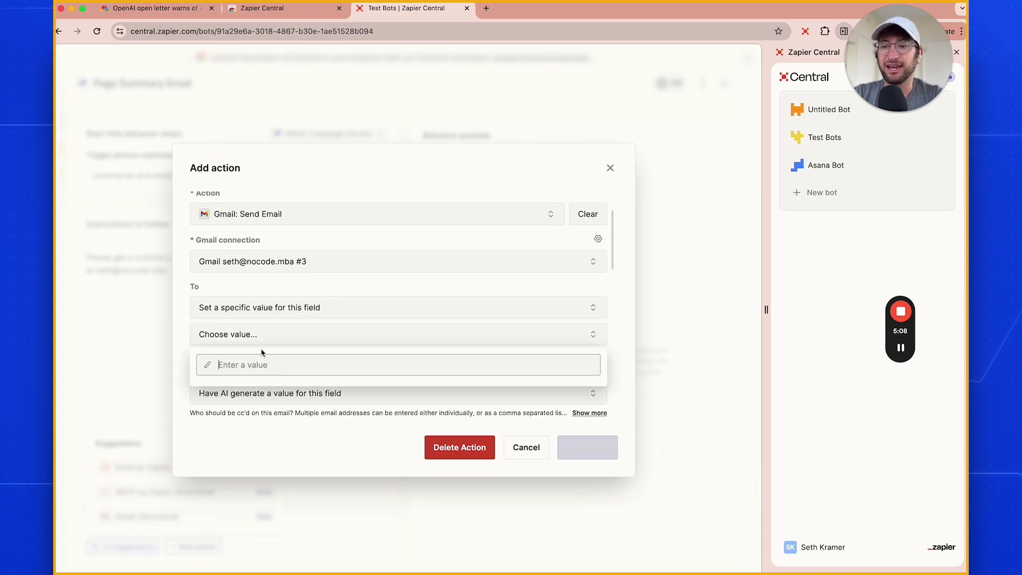
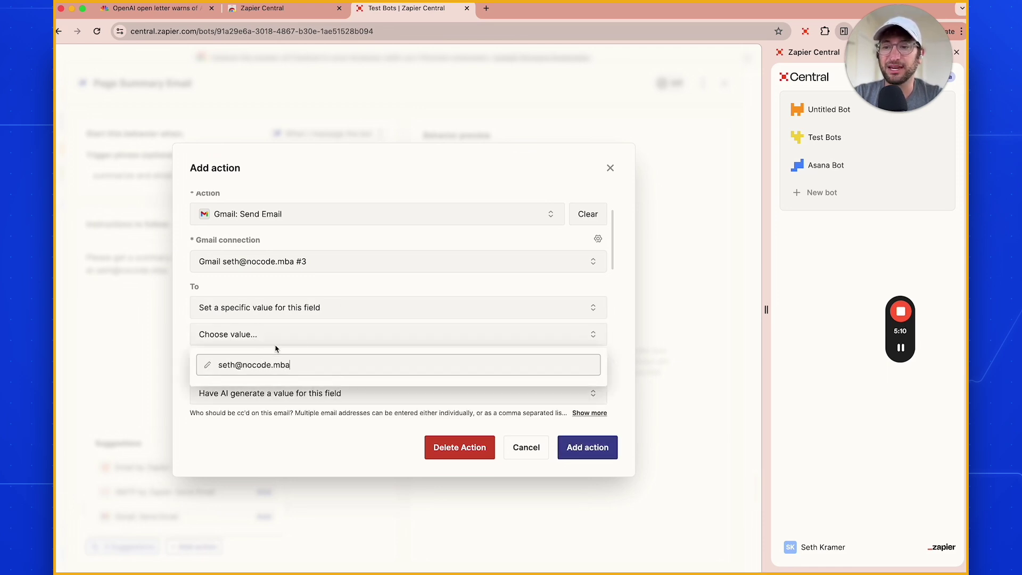
pyautogui.press('Return')
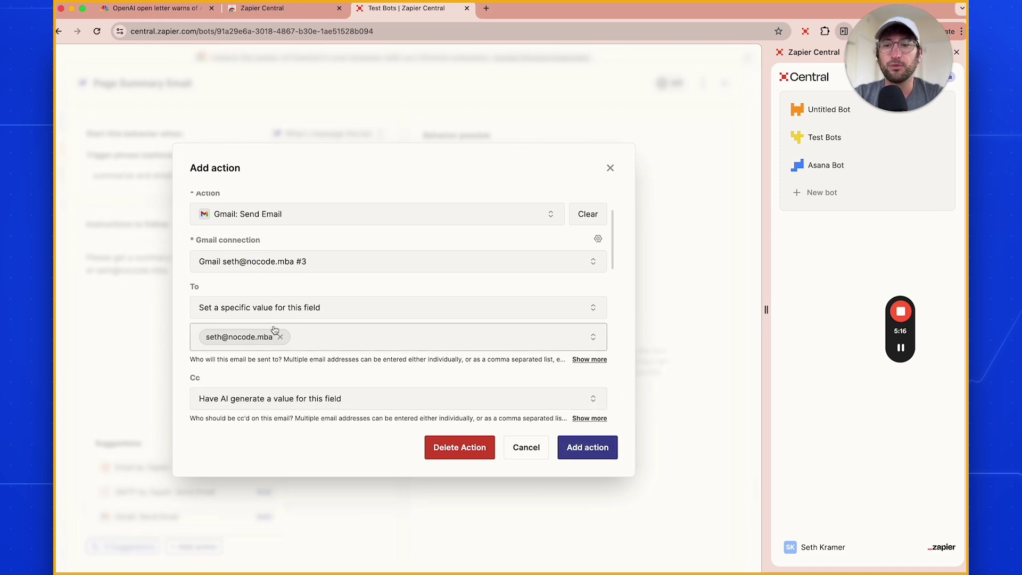
pyautogui.scroll(-2, 278, 344)
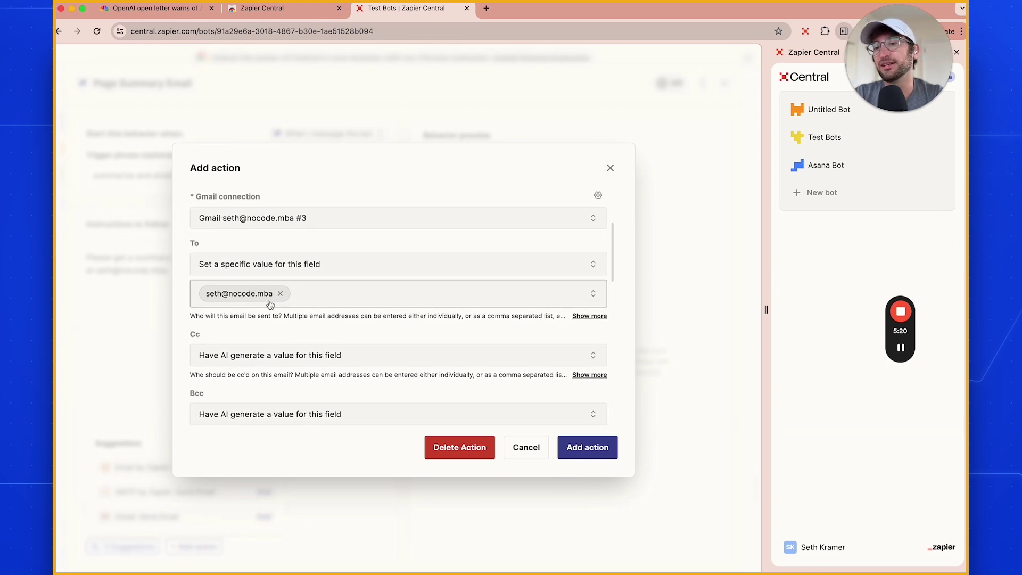
pyautogui.scroll(-2, 271, 304)
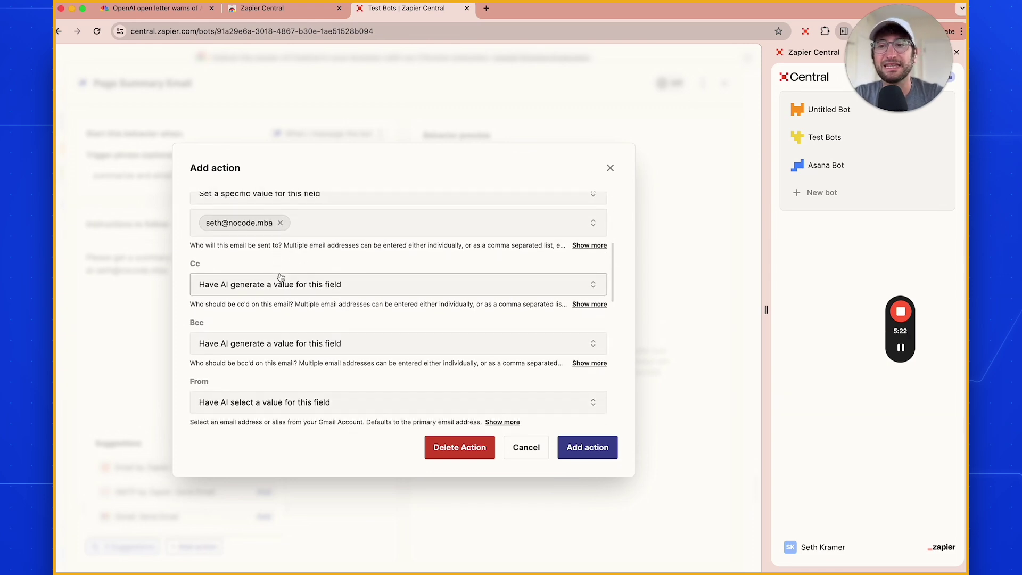
pyautogui.scroll(1, 276, 288)
pyautogui.scroll(-3, 276, 279)
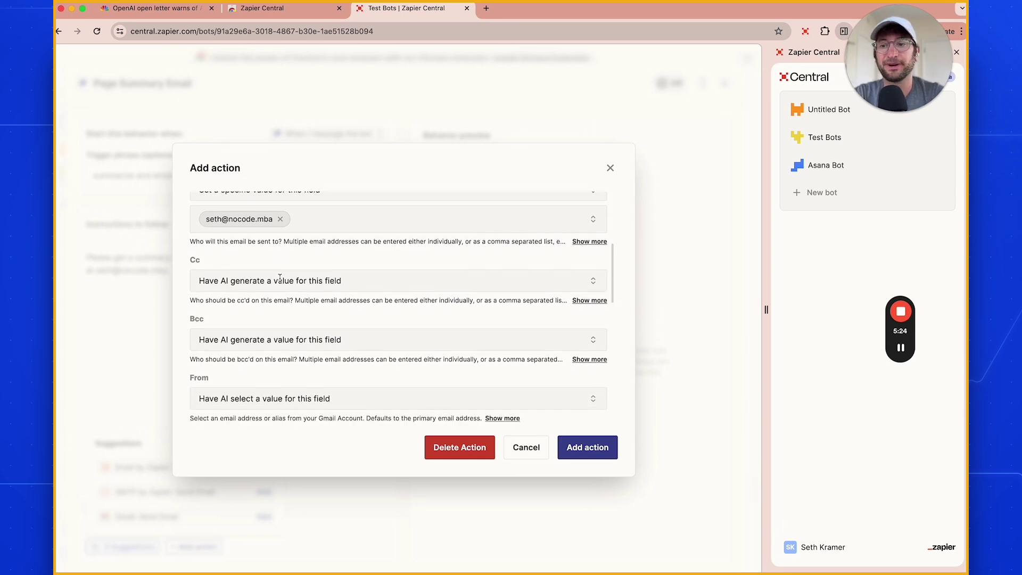
pyautogui.scroll(-1, 231, 283)
pyautogui.scroll(-1, 248, 264)
pyautogui.click(247, 250)
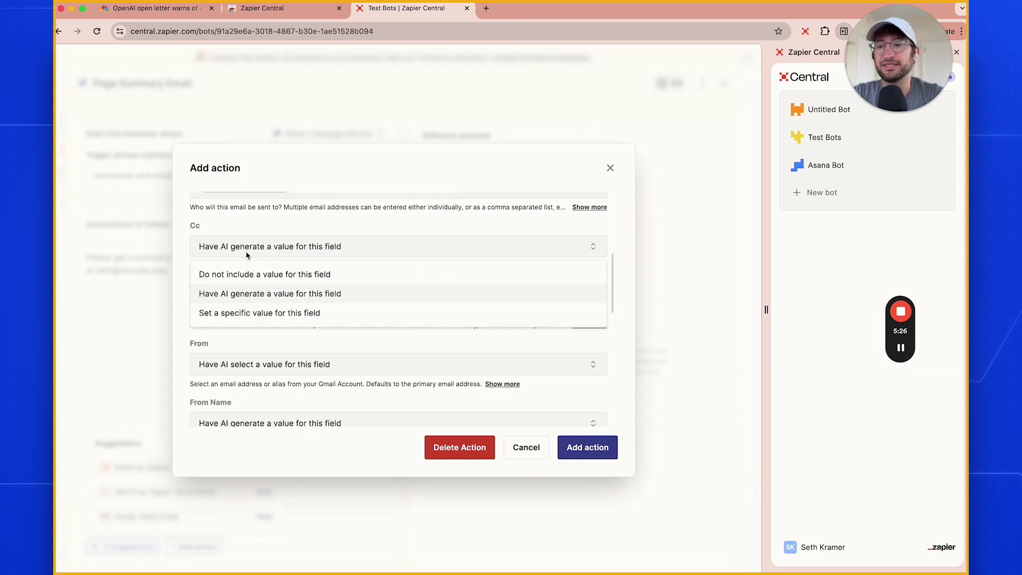
pyautogui.click(261, 275)
pyautogui.scroll(-2, 252, 282)
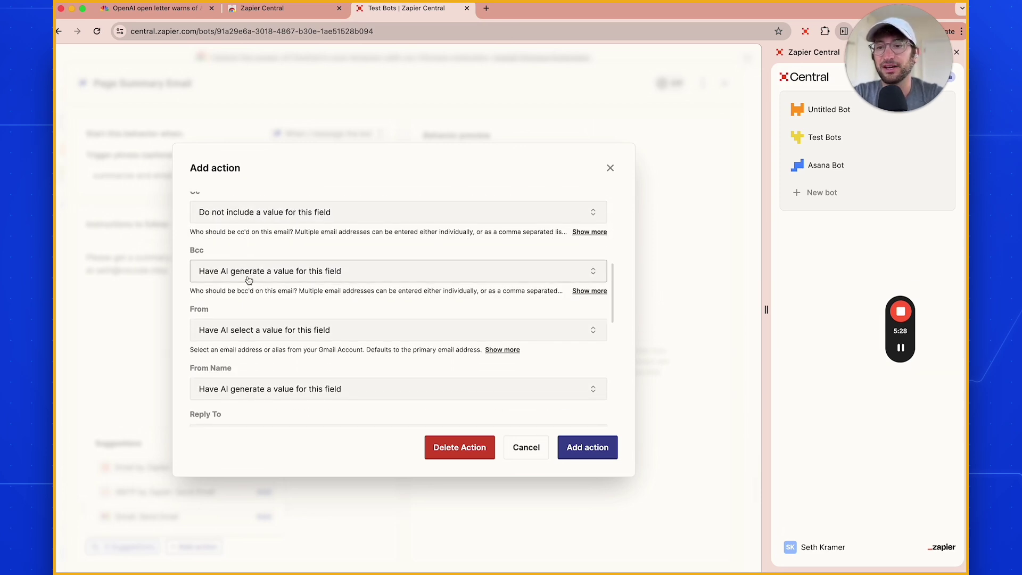
pyautogui.click(258, 273)
pyautogui.click(258, 300)
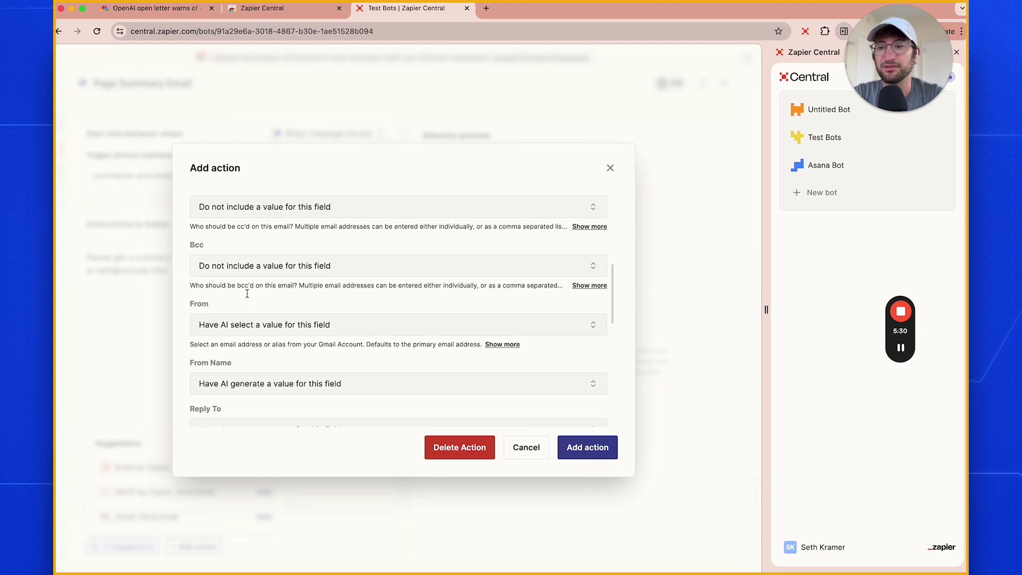
pyautogui.scroll(-2, 248, 287)
# Step: Set From to your own account address and leave Reply To without a value
pyautogui.click(246, 272)
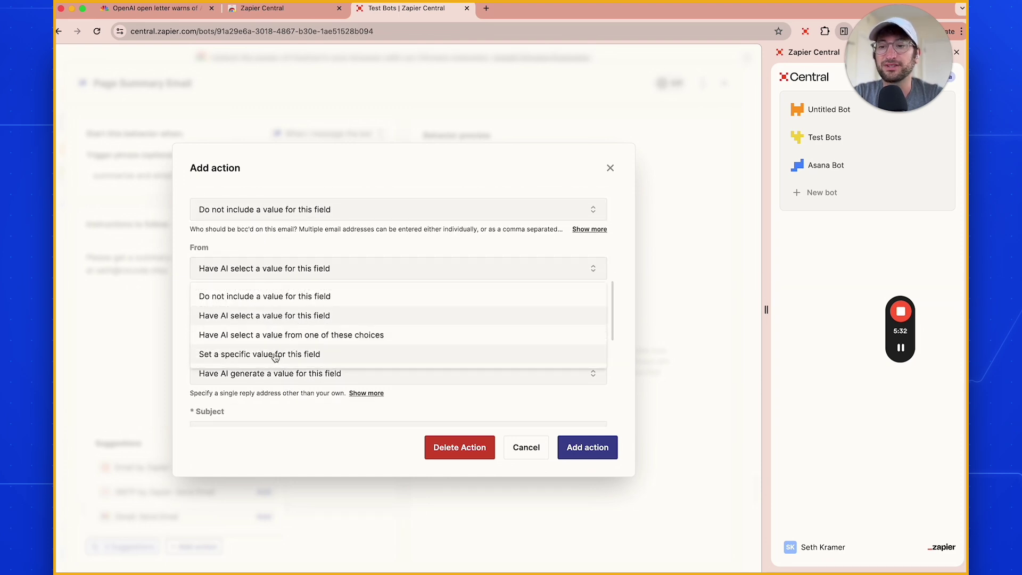
pyautogui.click(272, 354)
pyautogui.click(244, 295)
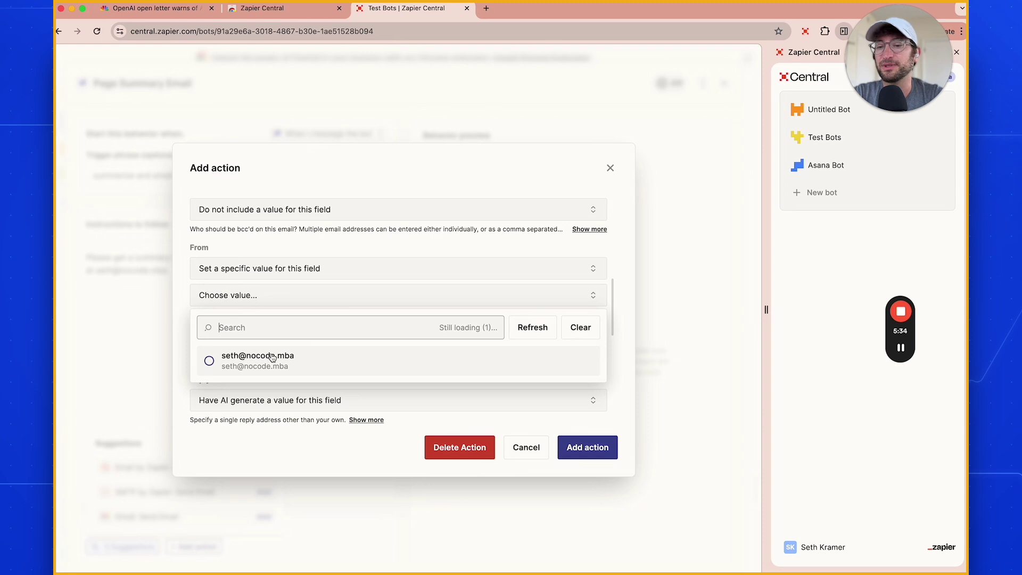
pyautogui.click(264, 360)
pyautogui.scroll(-2, 326, 326)
pyautogui.scroll(-2, 326, 326)
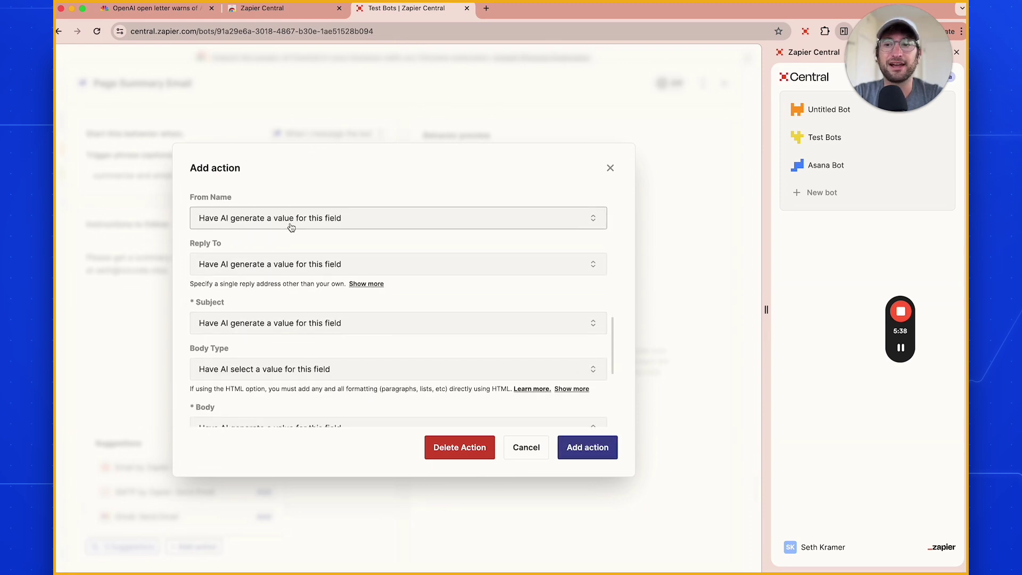
pyautogui.scroll(1, 290, 226)
pyautogui.click(301, 275)
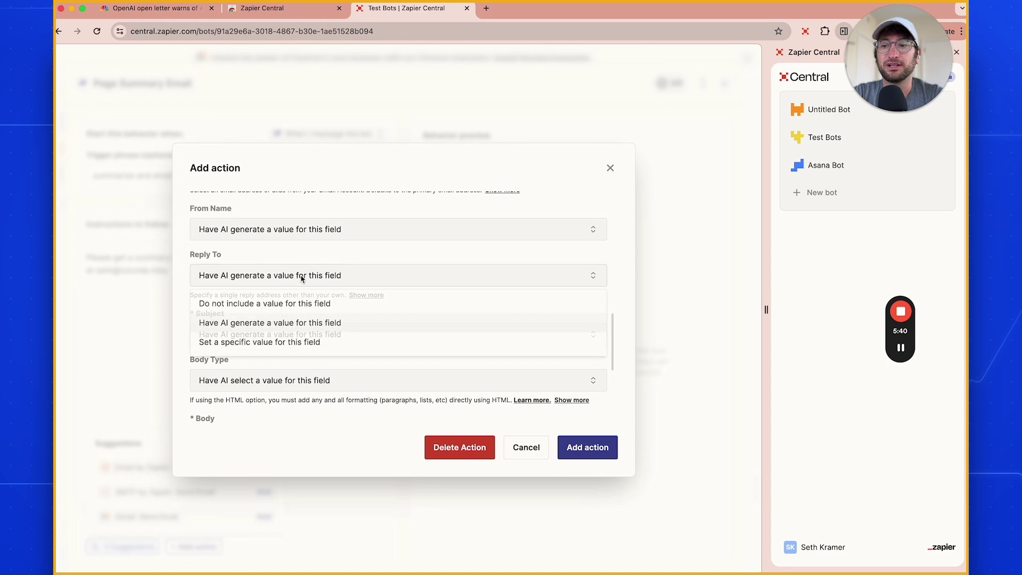
pyautogui.click(272, 302)
pyautogui.scroll(-1, 282, 295)
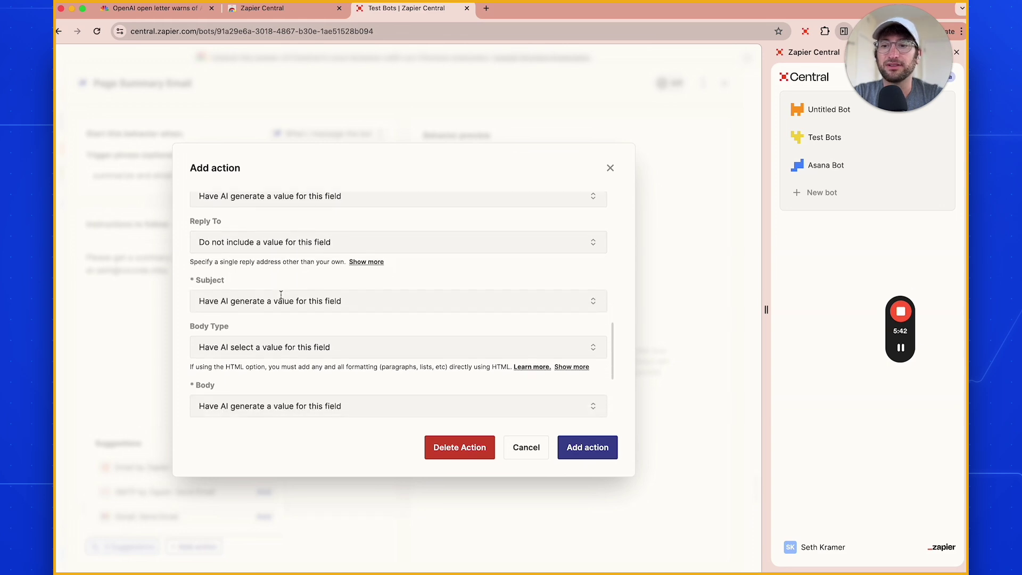
pyautogui.scroll(-1, 232, 240)
pyautogui.scroll(-1, 263, 256)
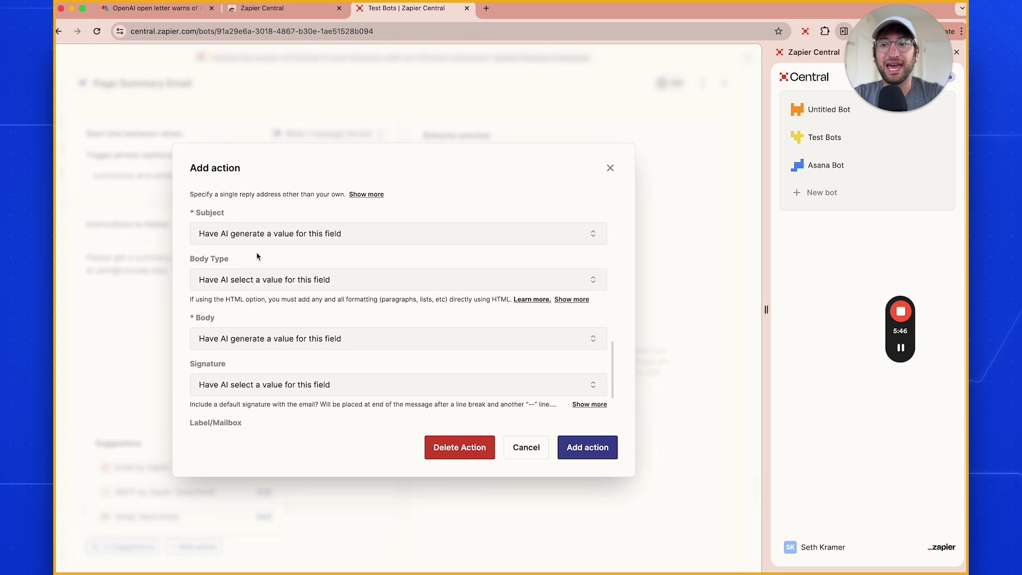
pyautogui.scroll(-1, 246, 340)
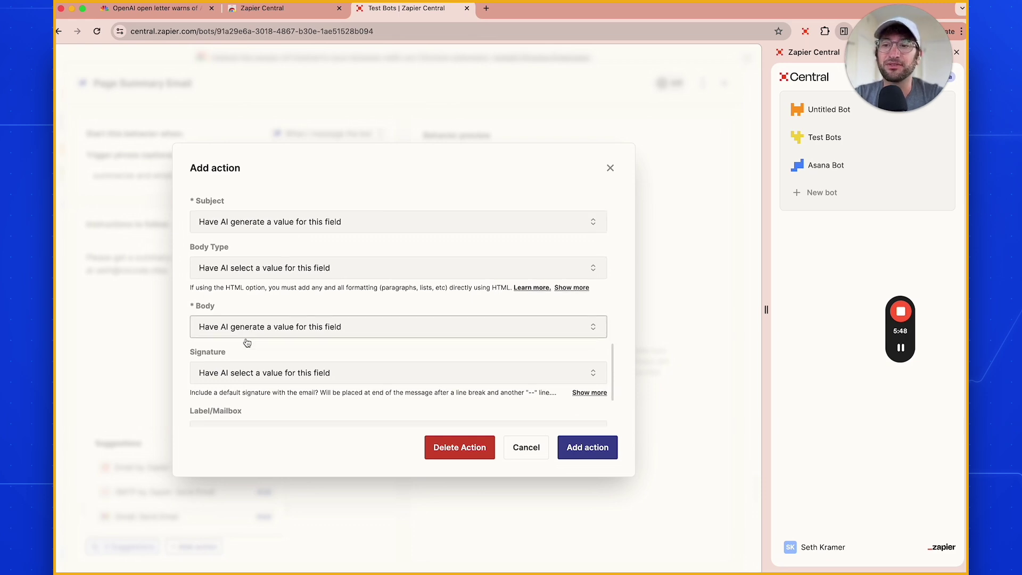
pyautogui.scroll(-2, 246, 343)
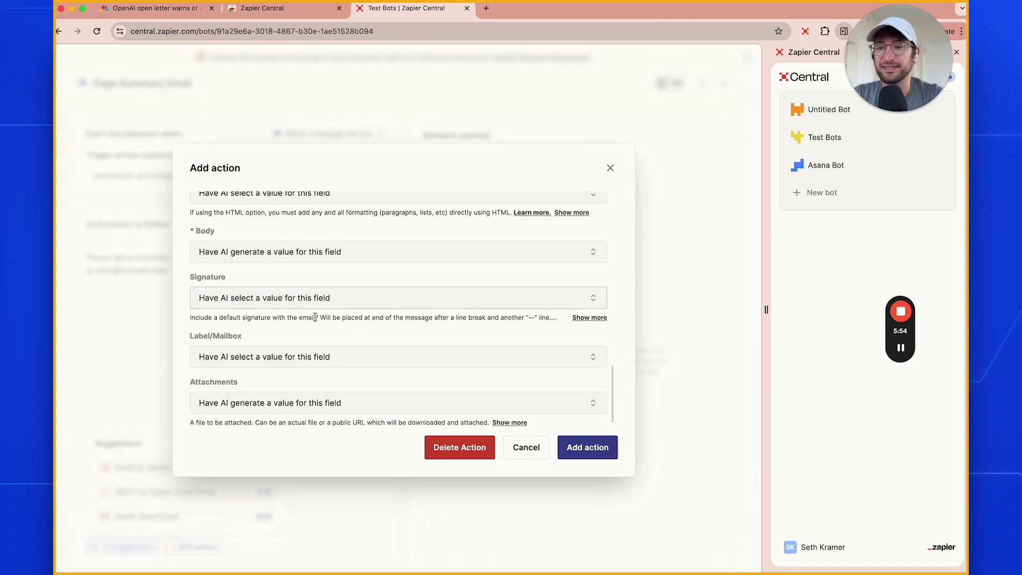
# Step: Add the configured Gmail Send Email action and review the 'summarize and email' trigger phrase
pyautogui.click(586, 452)
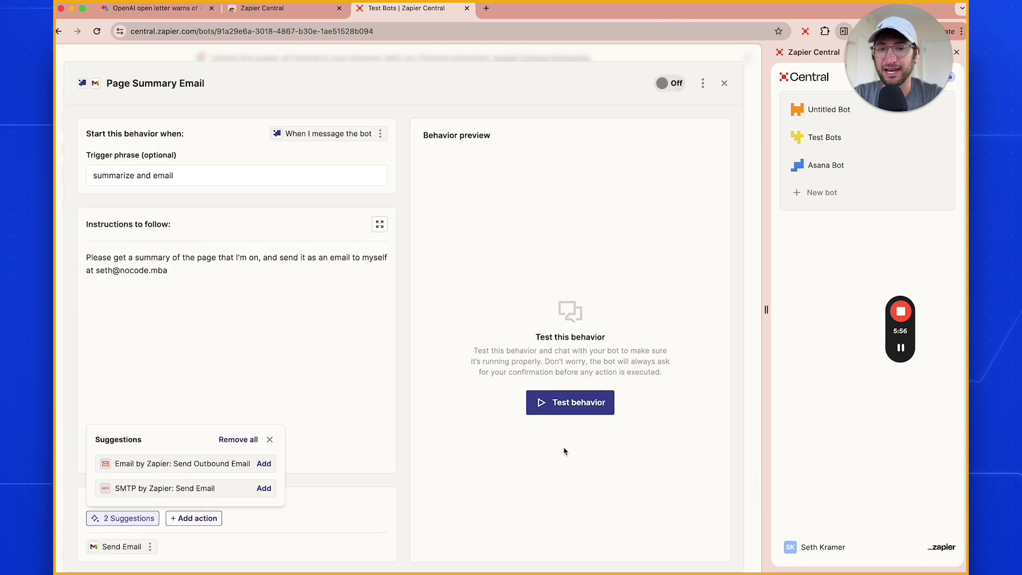
pyautogui.click(205, 322)
pyautogui.tripleClick(170, 175)
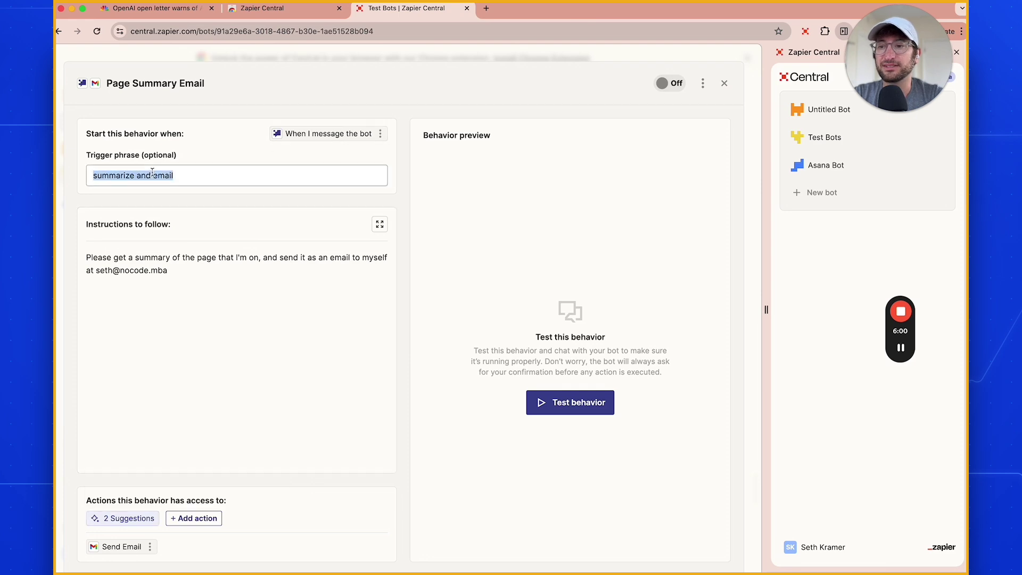
pyautogui.click(172, 257)
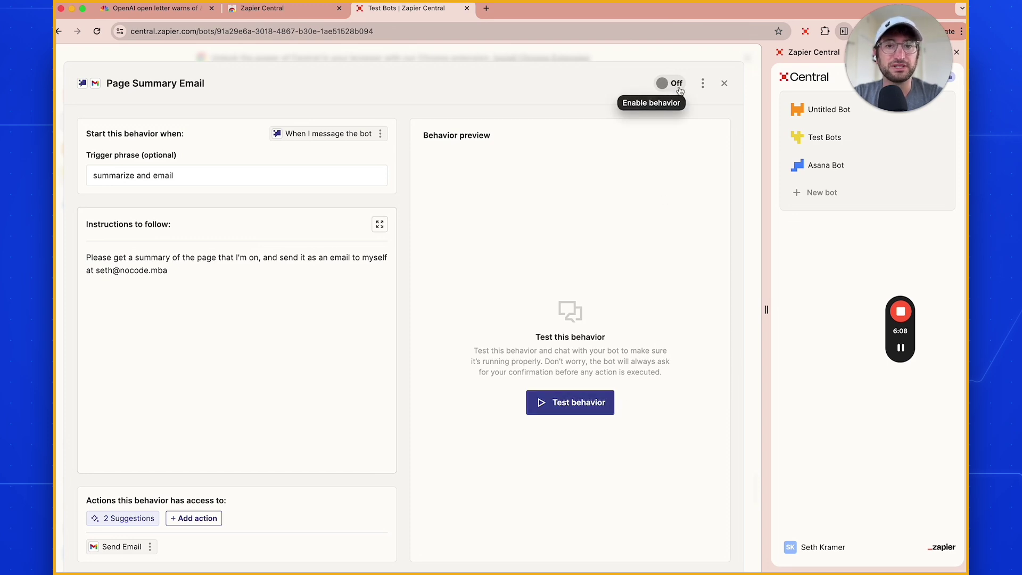
# Step: Review the page-summary instructions and turn the Page Summary Email behavior On
pyautogui.click(576, 411)
pyautogui.moveTo(102, 258); pyautogui.dragTo(280, 258)
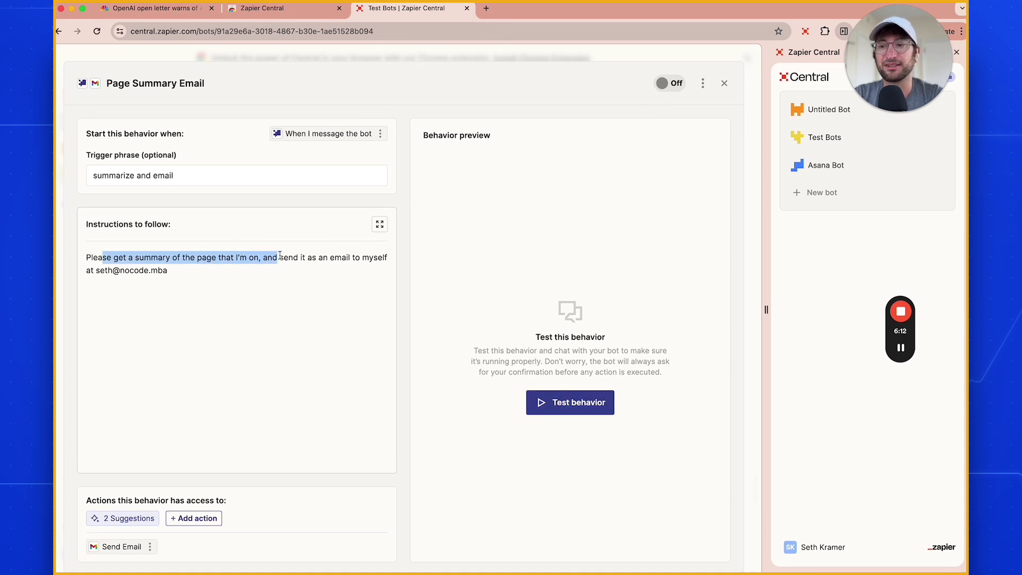
pyautogui.click(846, 270)
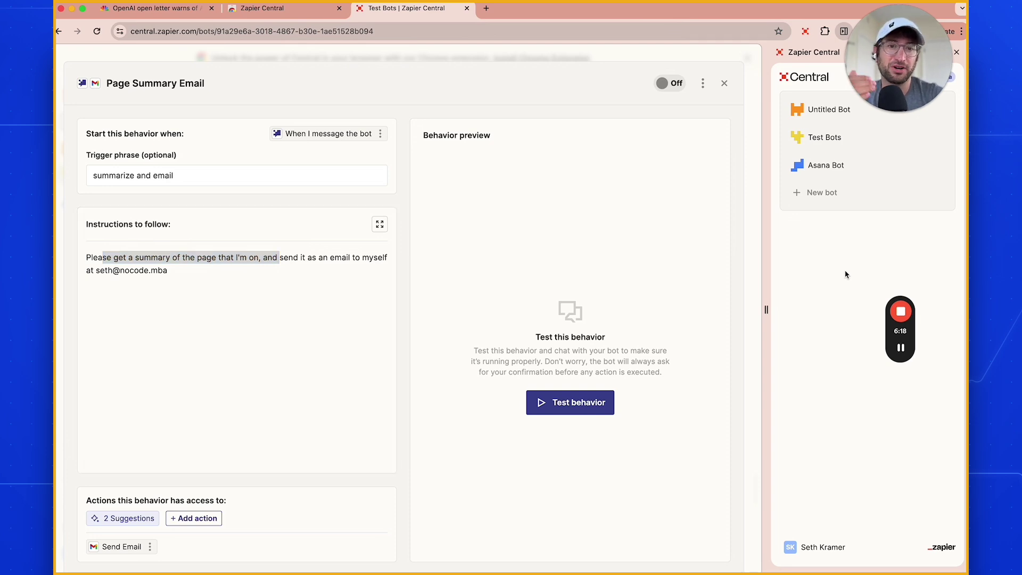
pyautogui.click(172, 258)
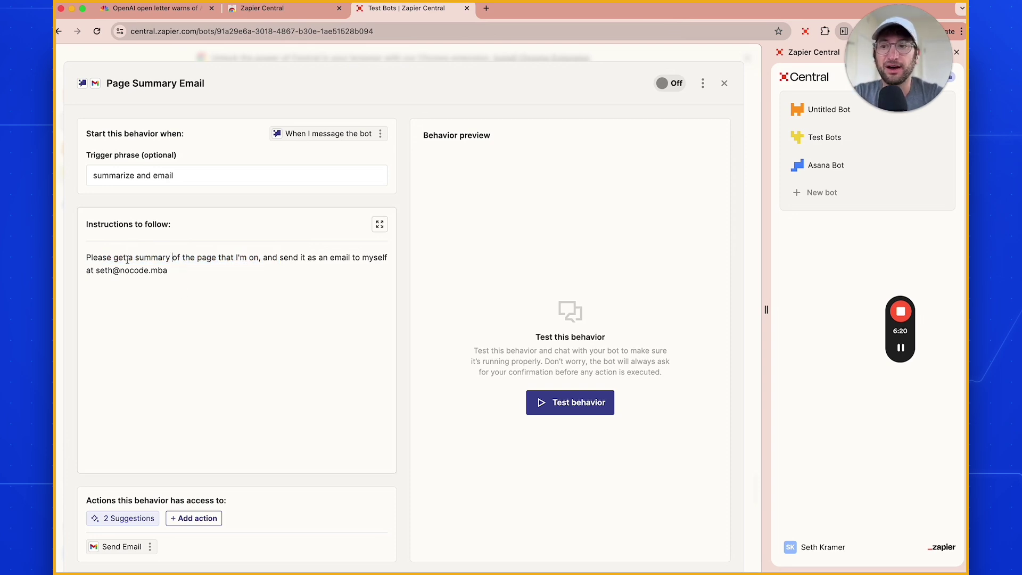
pyautogui.moveTo(130, 257); pyautogui.dragTo(261, 258)
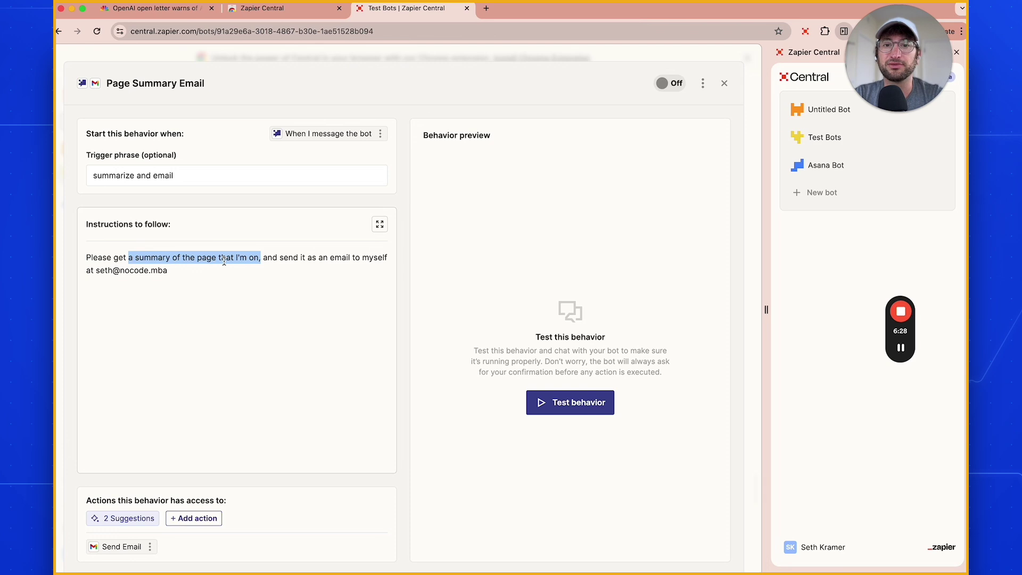
pyautogui.click(673, 86)
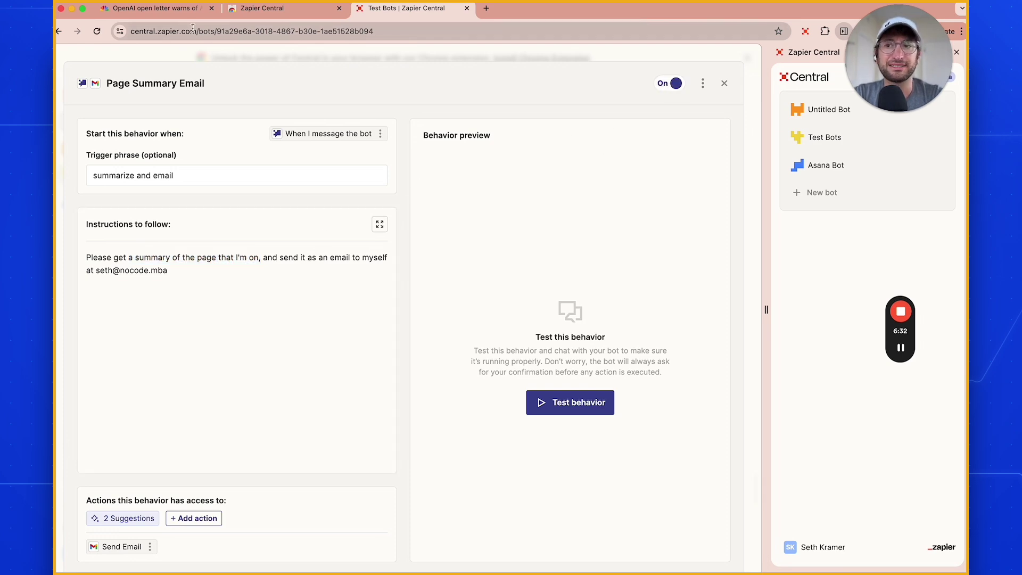
# Step: On the CNBC article tab, send 'summarize and email' to Test Bots in the sidebar
pyautogui.click(170, 10)
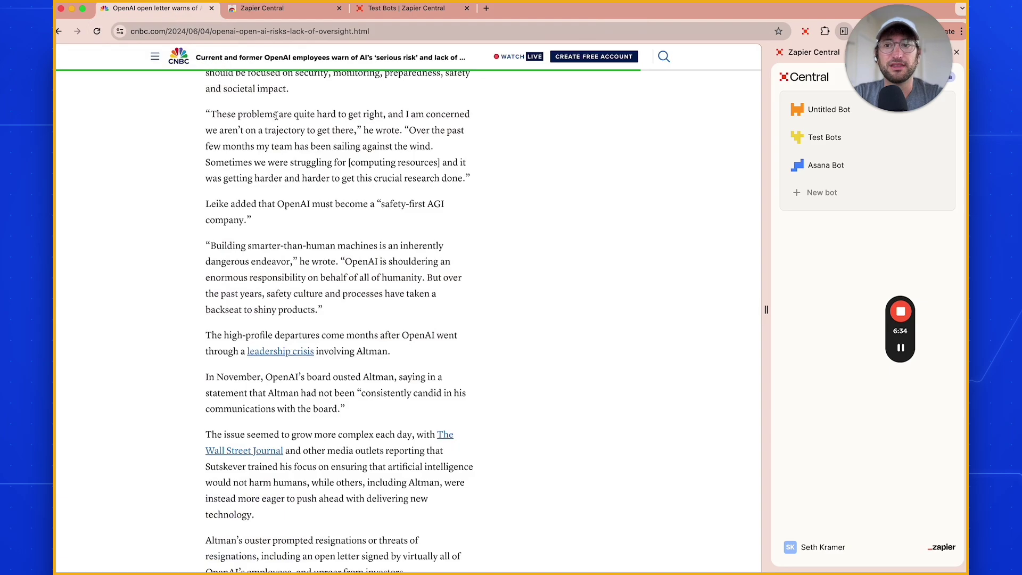
pyautogui.scroll(5, 326, 165)
pyautogui.scroll(5, 327, 170)
pyautogui.scroll(5, 326, 169)
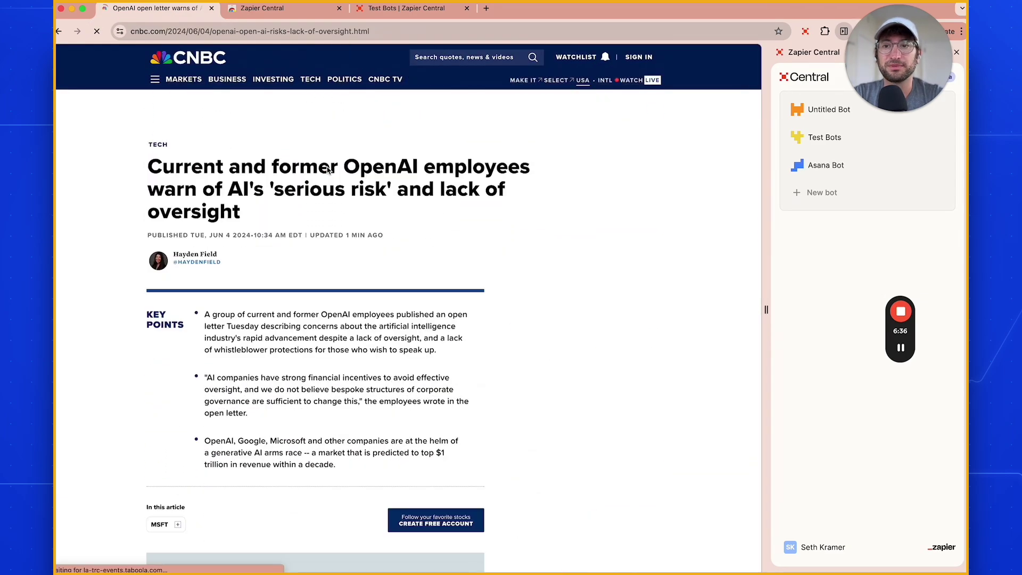
pyautogui.click(831, 148)
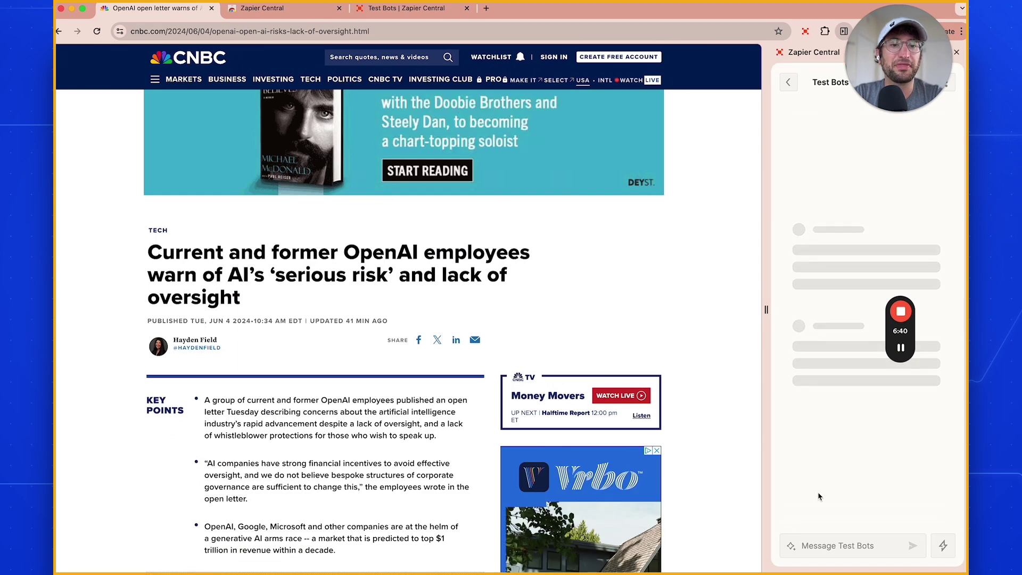
pyautogui.scroll(5, 806, 480)
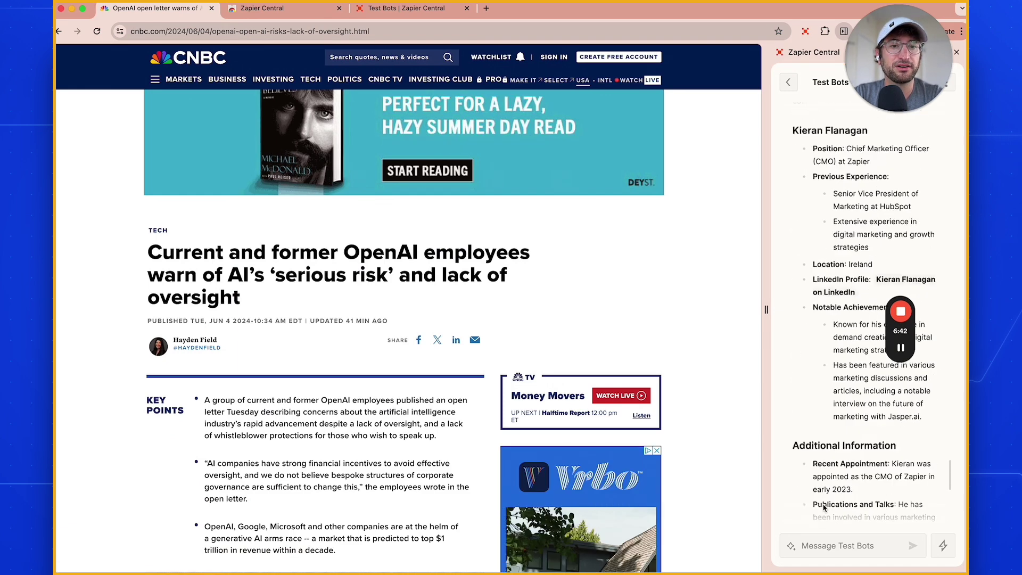
pyautogui.scroll(-5, 799, 471)
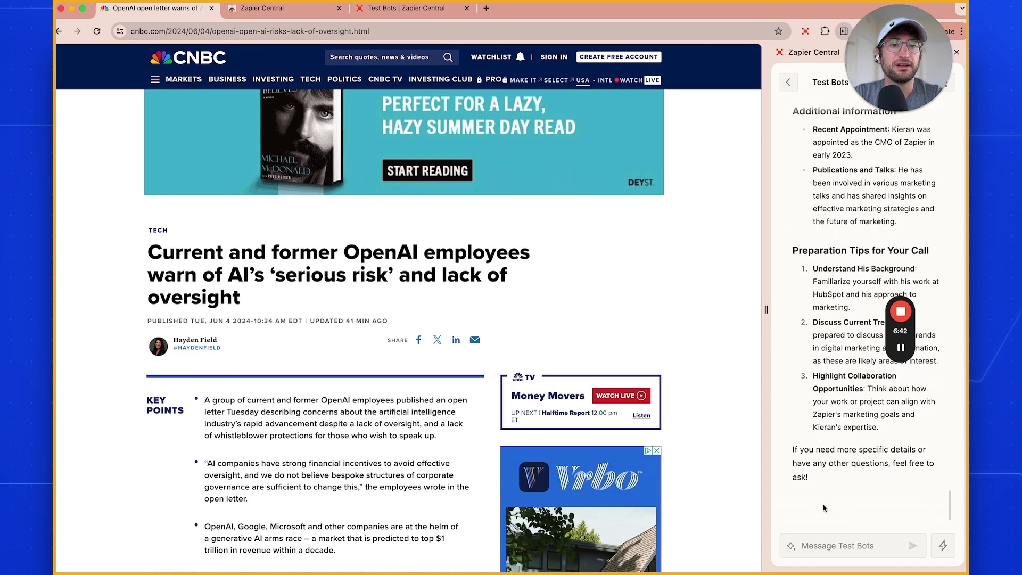
pyautogui.click(836, 544)
pyautogui.write('summar')
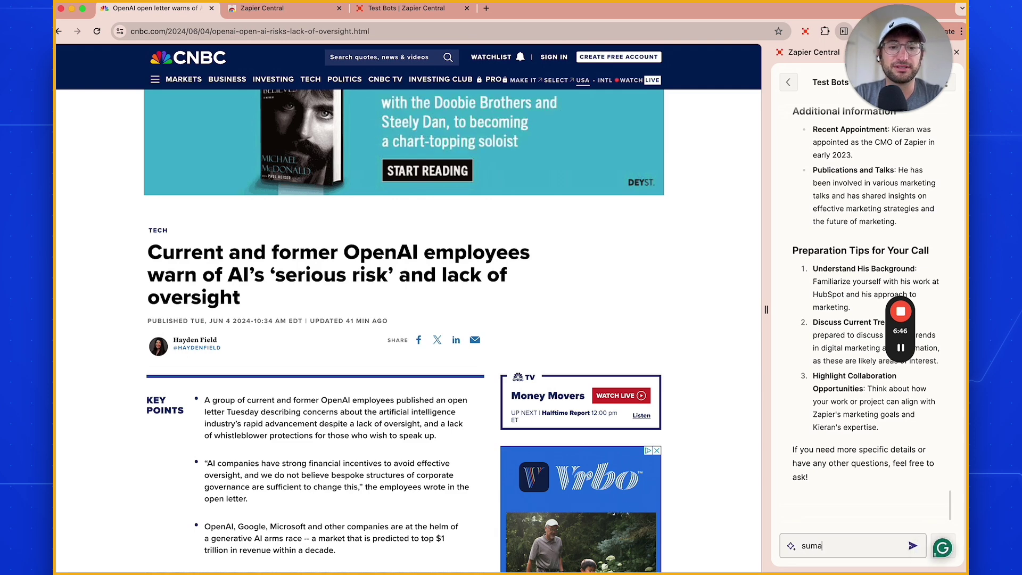
pyautogui.write('ize and email')
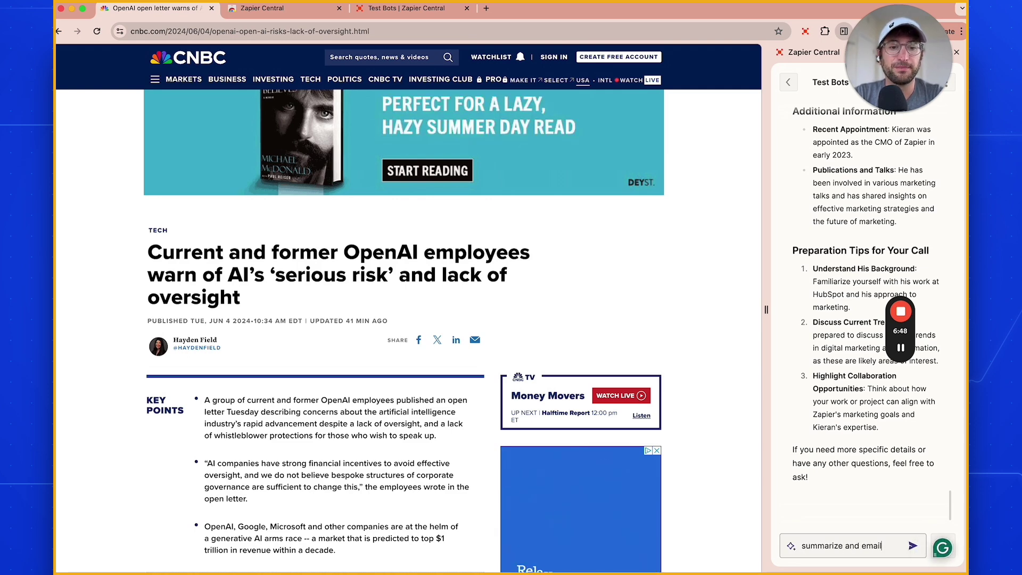
pyautogui.click(913, 546)
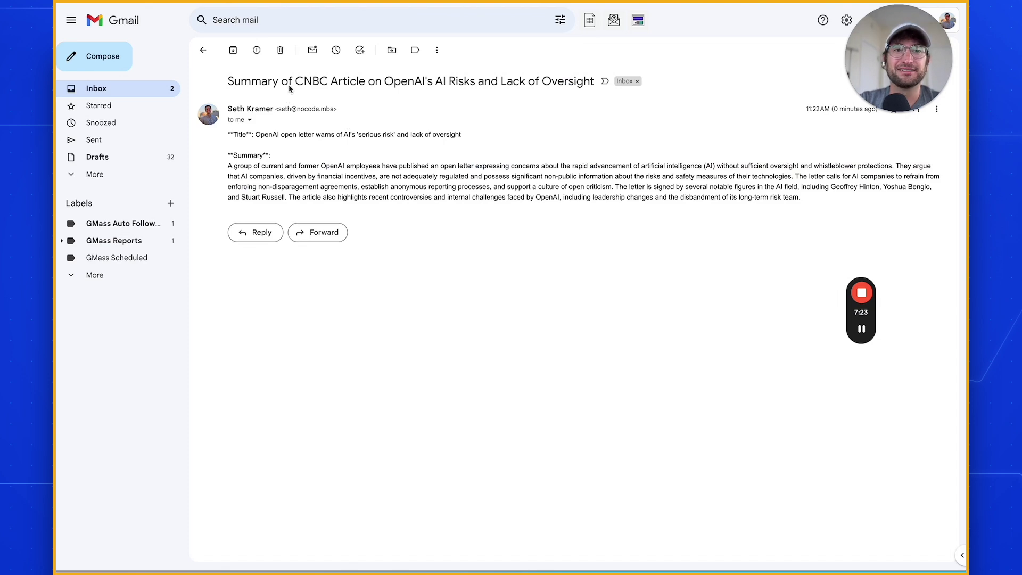
# Step: In Gmail, highlight the summary email's subject line and its summary paragraphs
pyautogui.moveTo(268, 80); pyautogui.dragTo(486, 81)
pyautogui.click(285, 136)
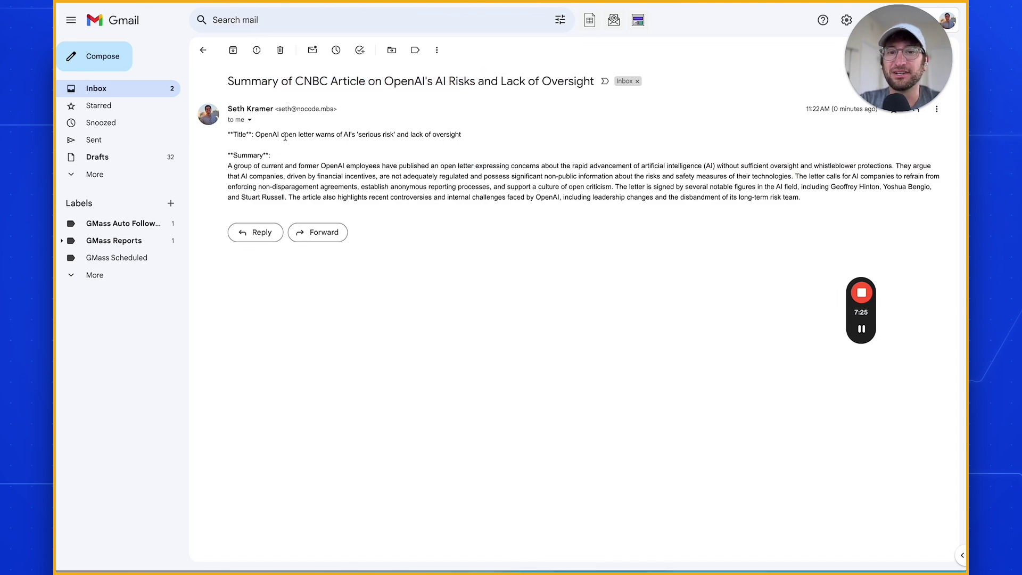
pyautogui.moveTo(259, 166); pyautogui.dragTo(535, 214)
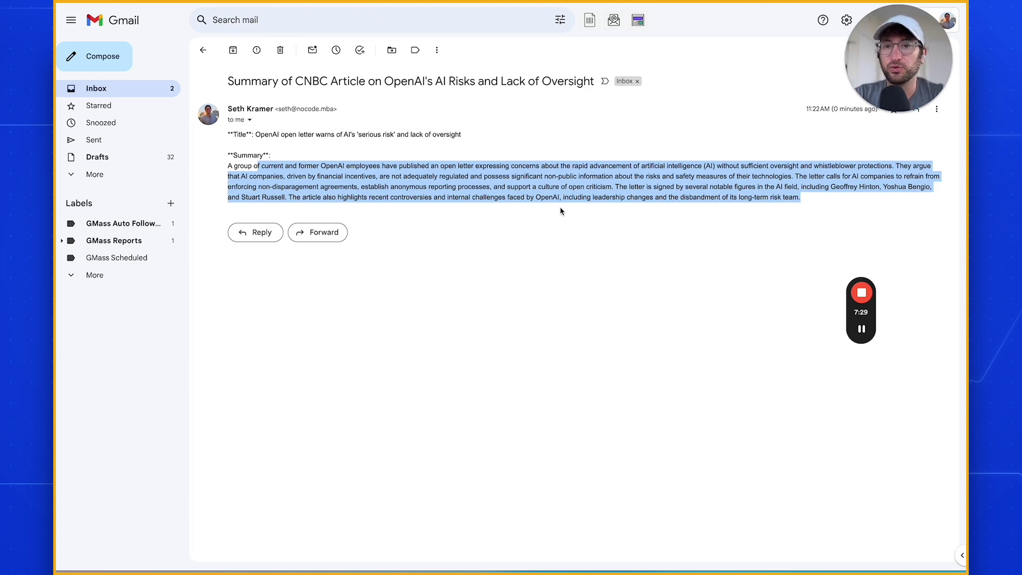
pyautogui.click(525, 194)
pyautogui.moveTo(222, 205); pyautogui.dragTo(526, 205)
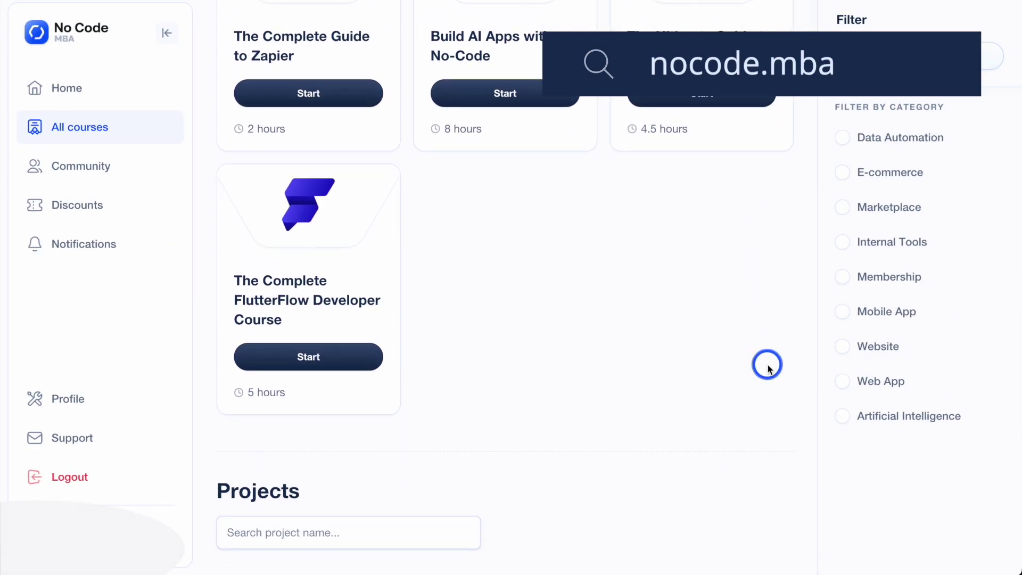
pyautogui.scroll(-1, 768, 367)
pyautogui.scroll(-3, 767, 366)
pyautogui.scroll(-1, 767, 366)
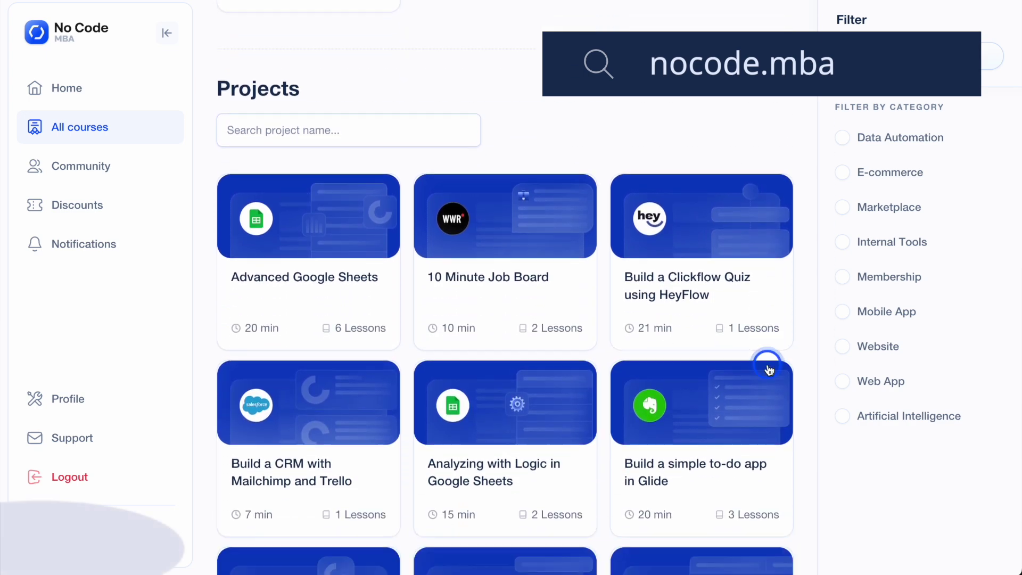
pyautogui.scroll(-3, 768, 369)
pyautogui.scroll(-2, 767, 369)
pyautogui.scroll(-1, 768, 369)
pyautogui.scroll(-2, 768, 369)
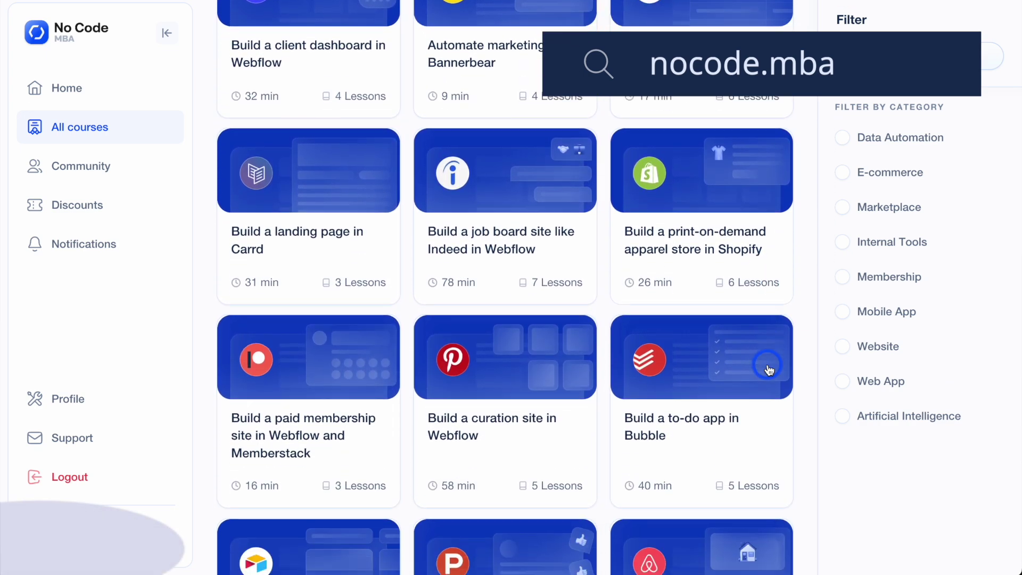
pyautogui.scroll(-2, 767, 369)
pyautogui.scroll(-1, 767, 369)
pyautogui.scroll(-2, 768, 369)
pyautogui.scroll(-2, 767, 369)
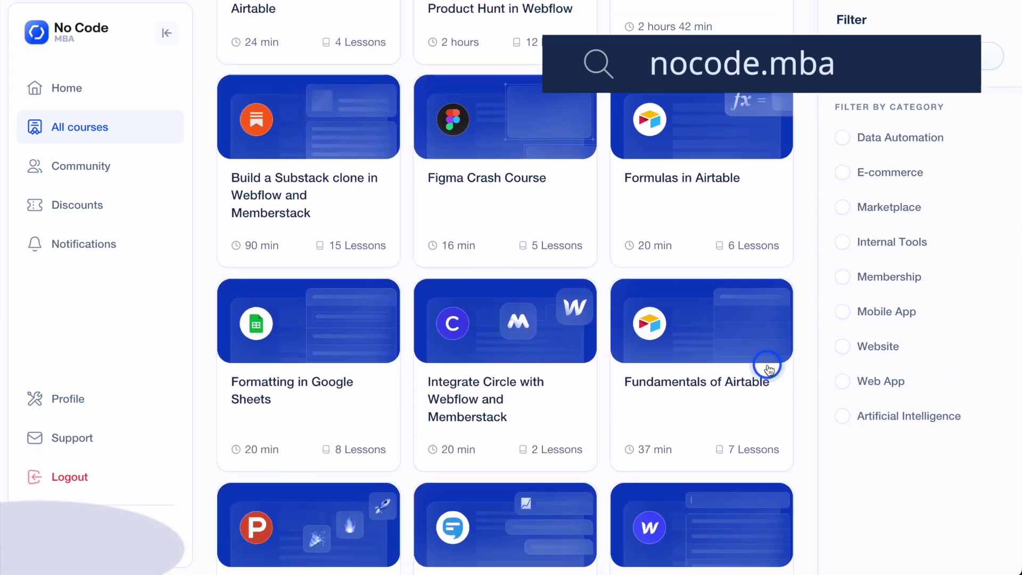